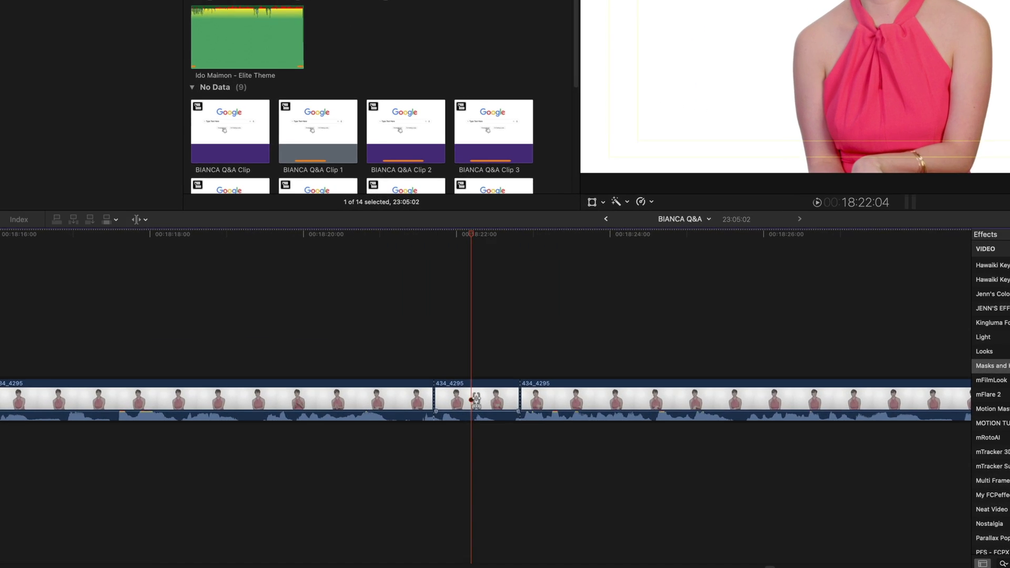
# Ripple-delete the short middle 434_4295 clip and play back across the new edit
pyautogui.click(347, 445)
pyautogui.hotkey('ctrl', '=')
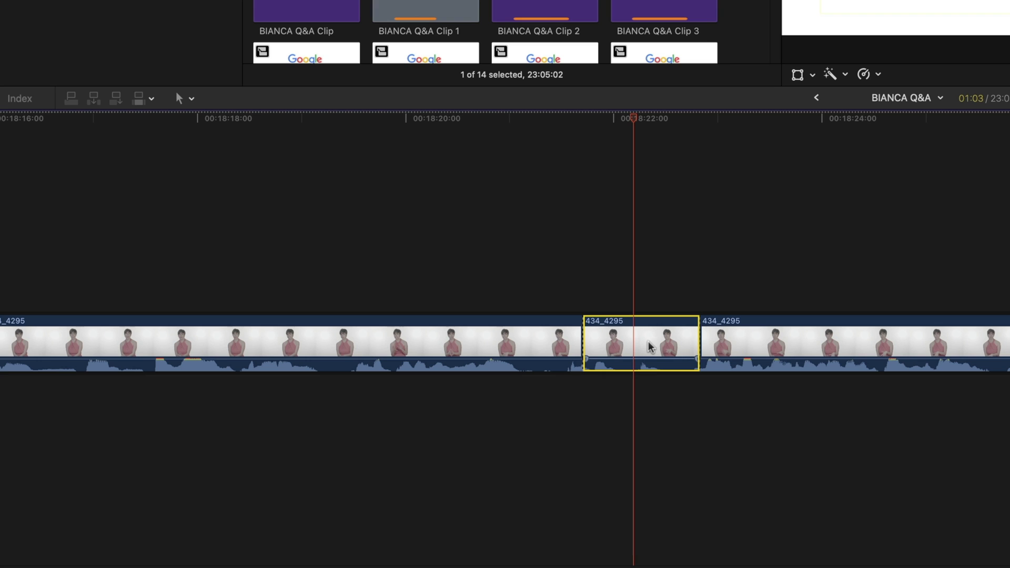
pyautogui.press('Delete')
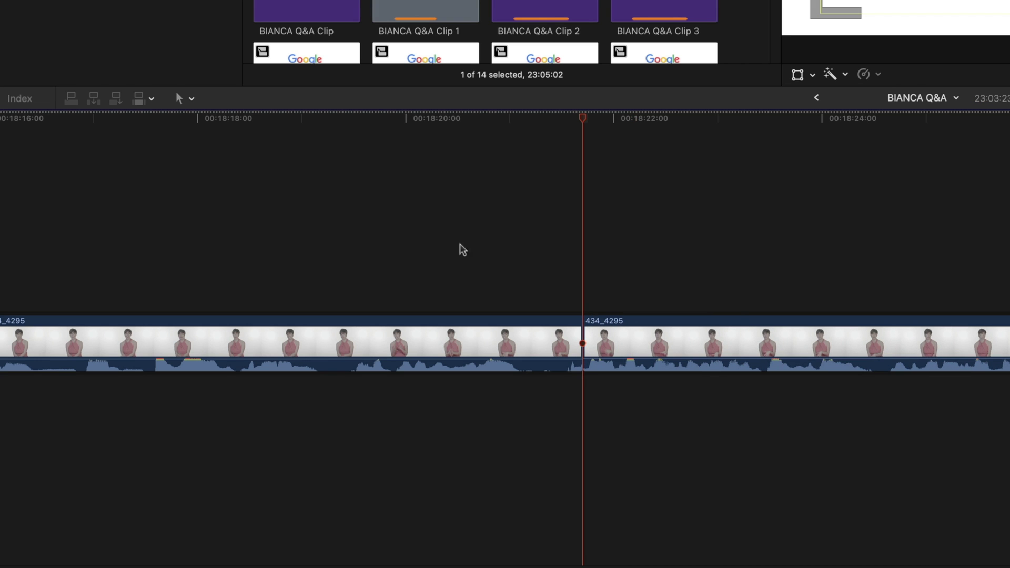
pyautogui.press('space')
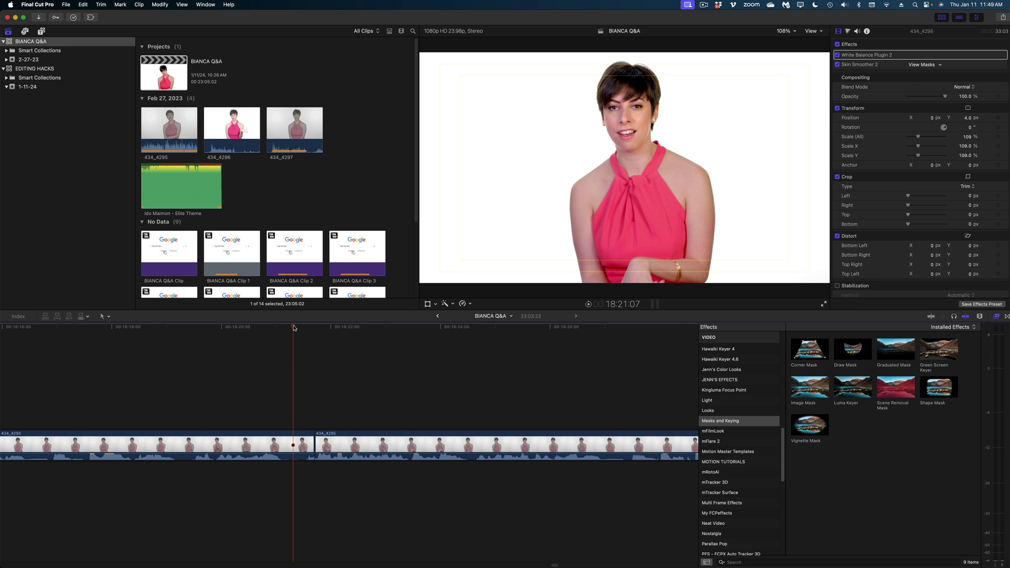
# Trim the remaining edit point one frame earlier
pyautogui.hscroll(1, 287, 373)
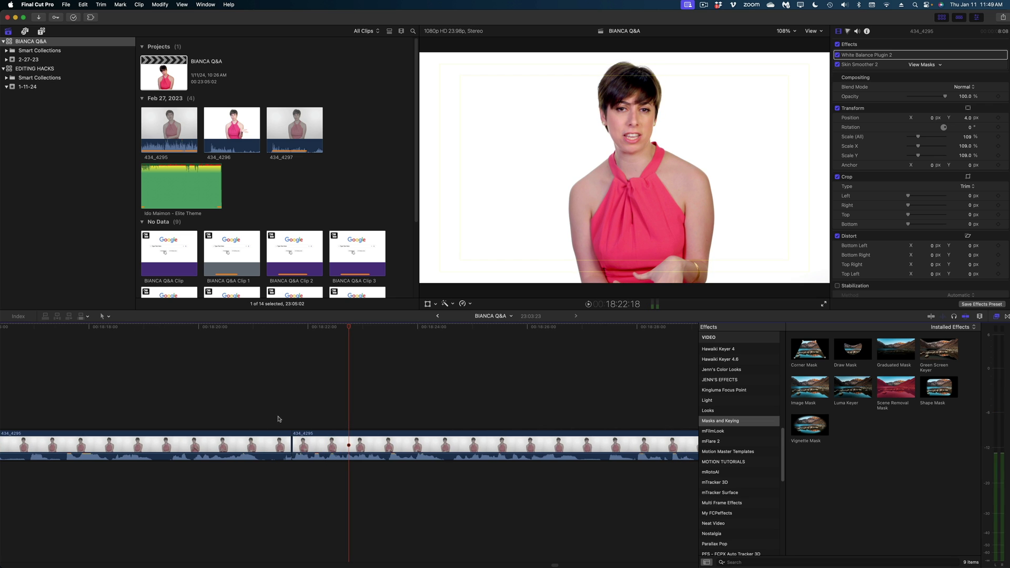
pyautogui.press('super+equal')
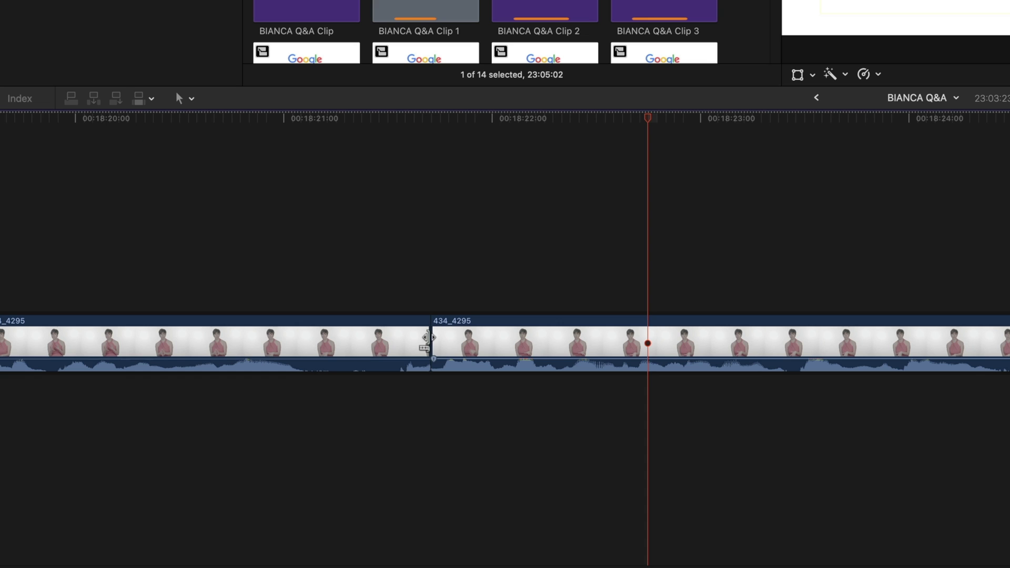
pyautogui.moveTo(236, 445); pyautogui.dragTo(230, 444)
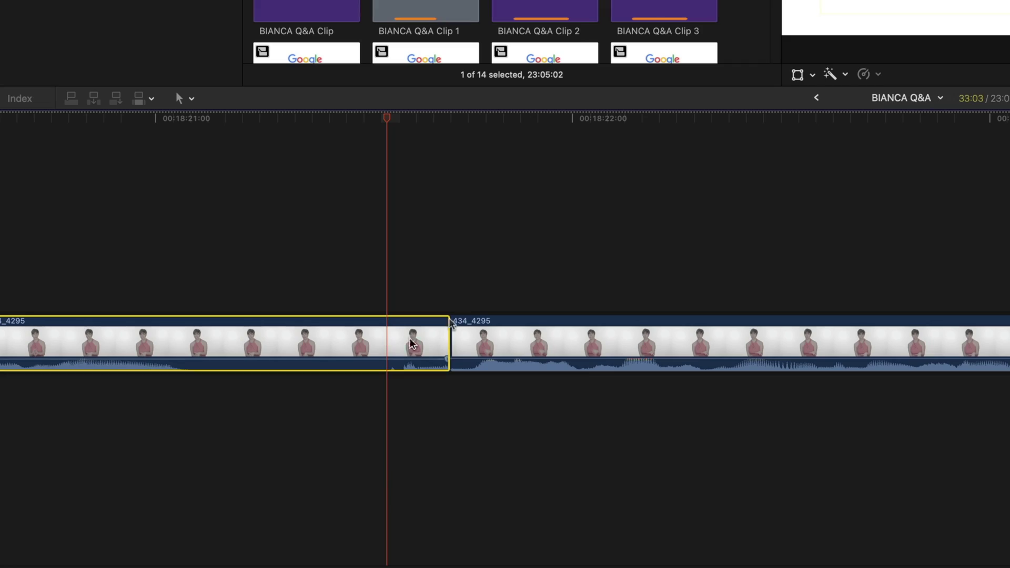
# Expand the first clip's audio into its own lane and zoom in on the cut
pyautogui.rightClick(416, 343)
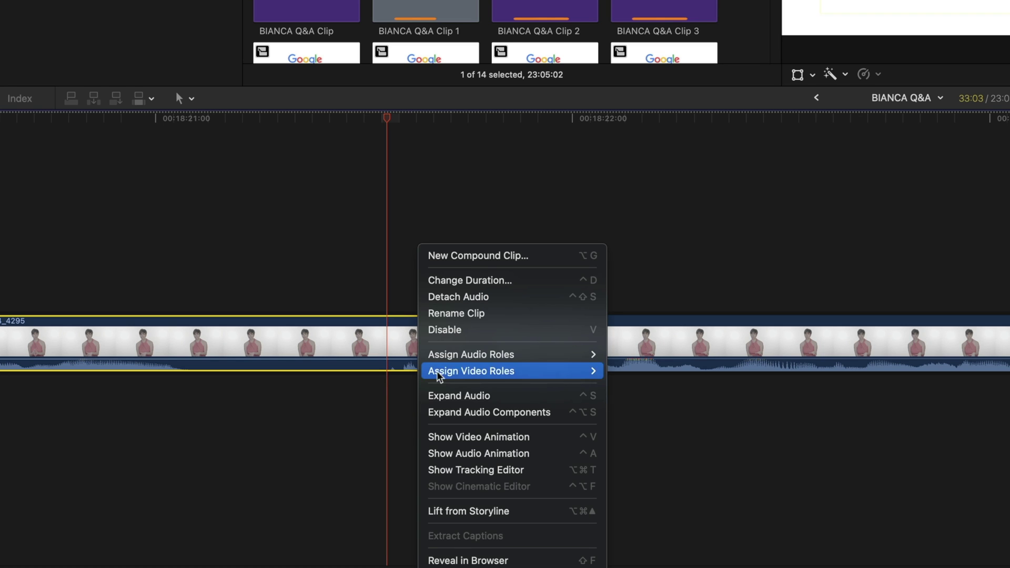
pyautogui.click(441, 397)
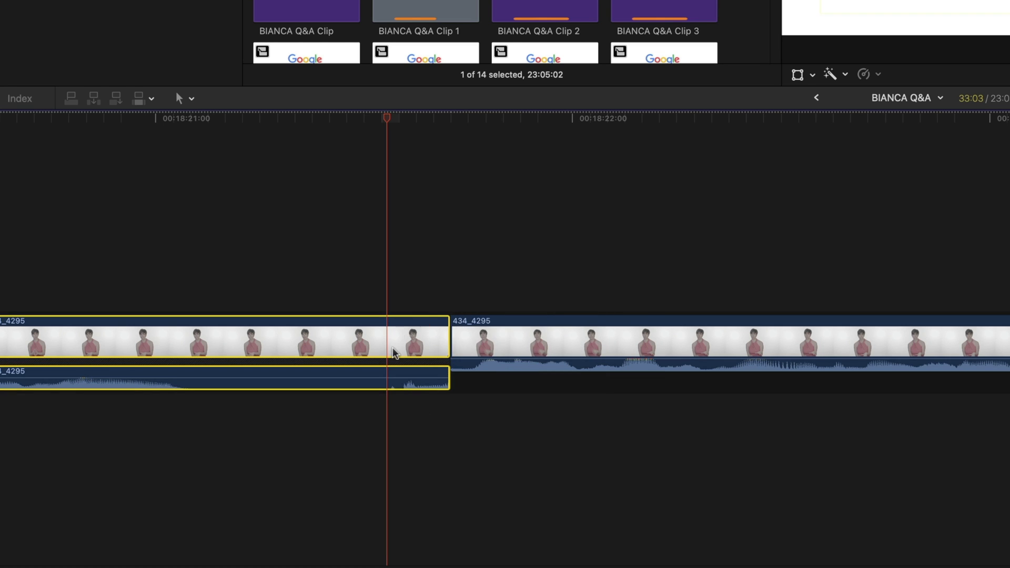
pyautogui.moveTo(388, 342); pyautogui.dragTo(371, 342)
pyautogui.press('super+equal')
pyautogui.press('super+equal')
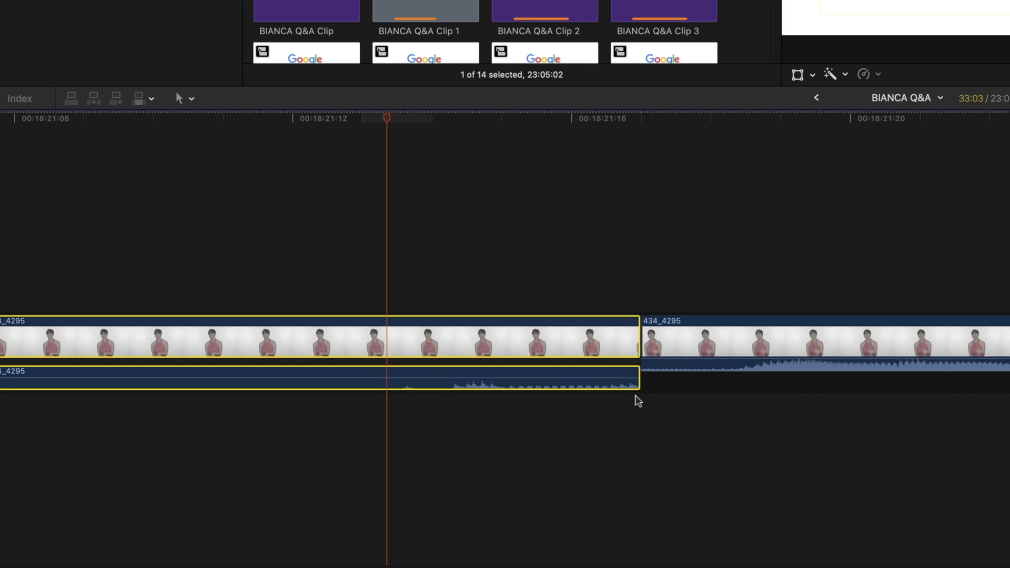
# End the audio slightly before the cut, review it, then collapse the audio back into the clip
pyautogui.moveTo(637, 382); pyautogui.dragTo(610, 382)
pyautogui.press('space')
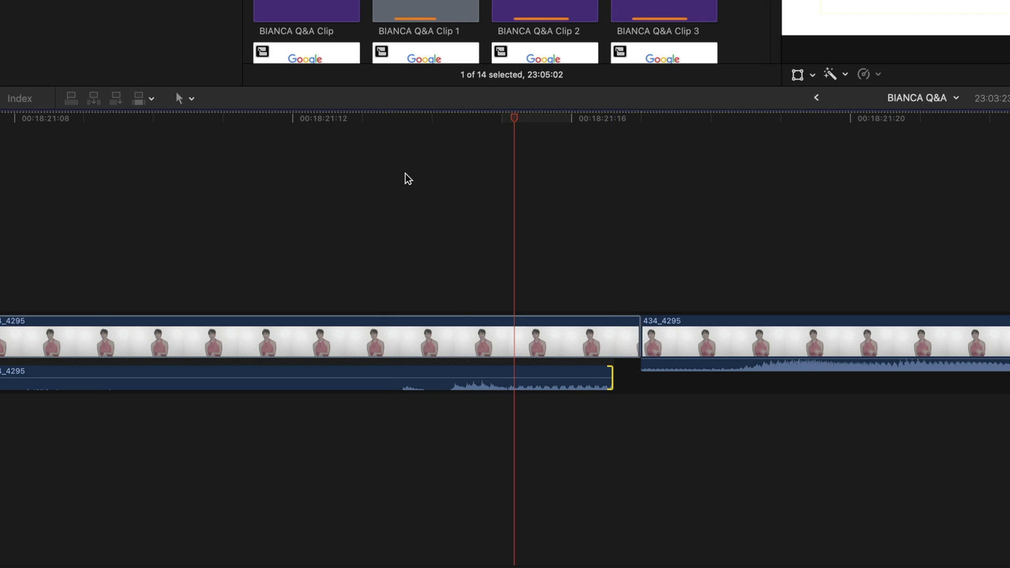
pyautogui.press('super+minus')
pyautogui.press('super+minus')
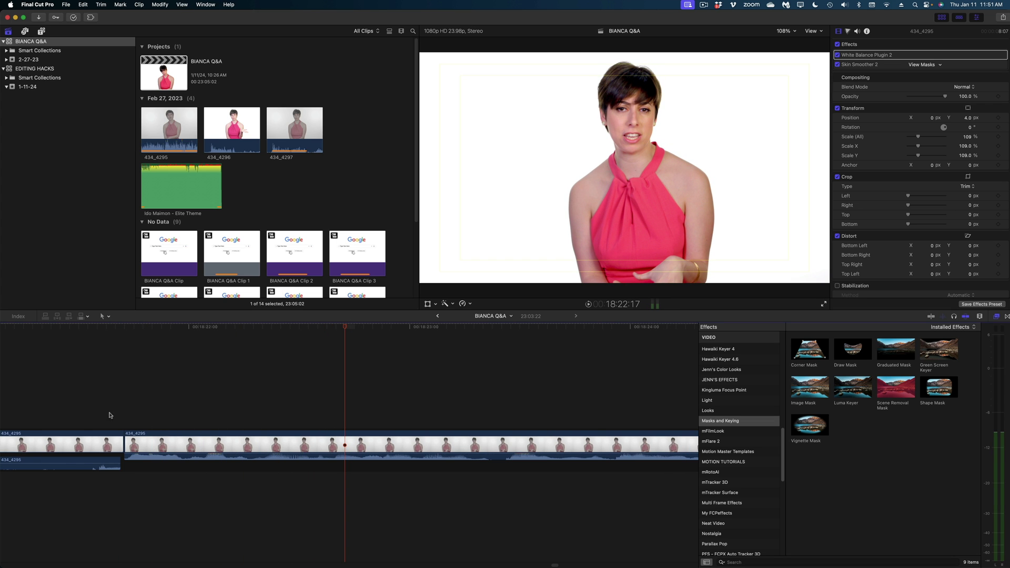
pyautogui.rightClick(96, 439)
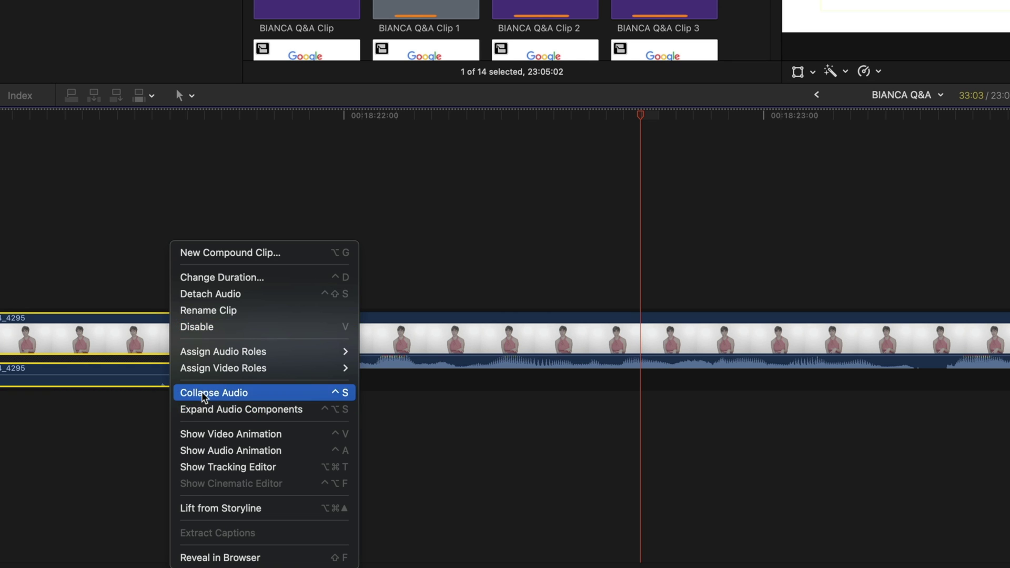
pyautogui.click(204, 393)
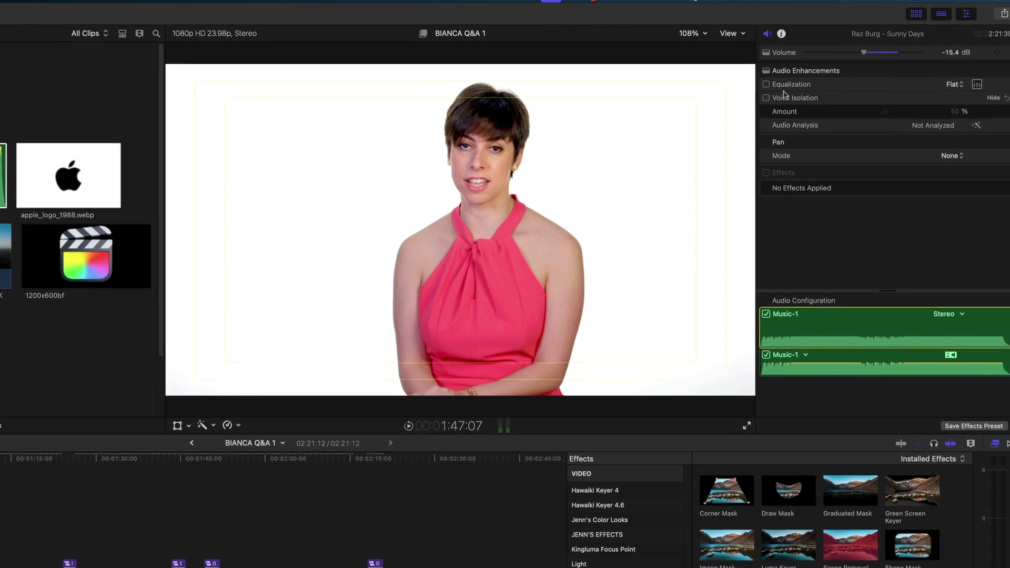
# Enable Equalization on the music clip and select the 256 Hz band in its graphic equalizer
pyautogui.click(766, 84)
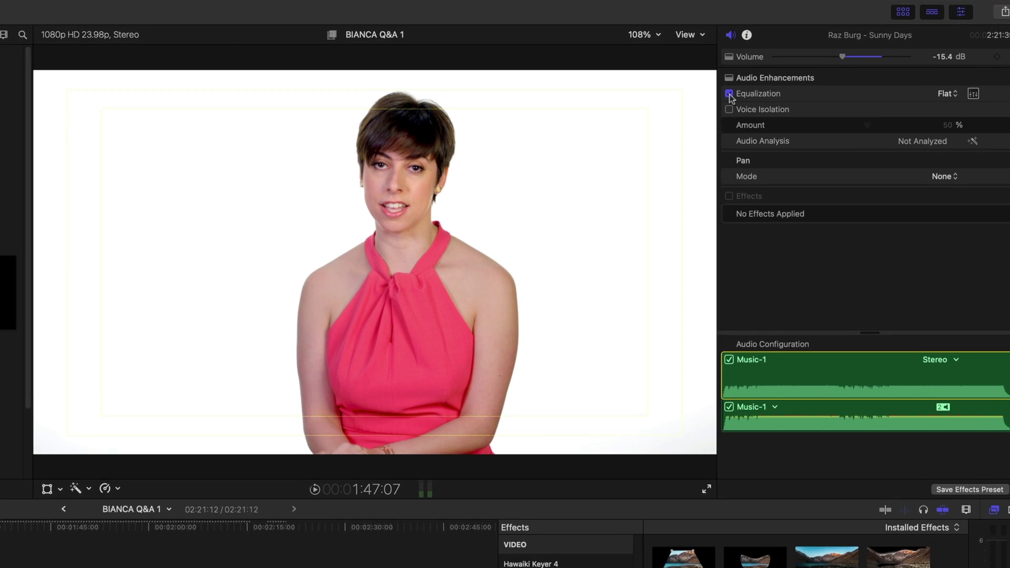
pyautogui.click(972, 97)
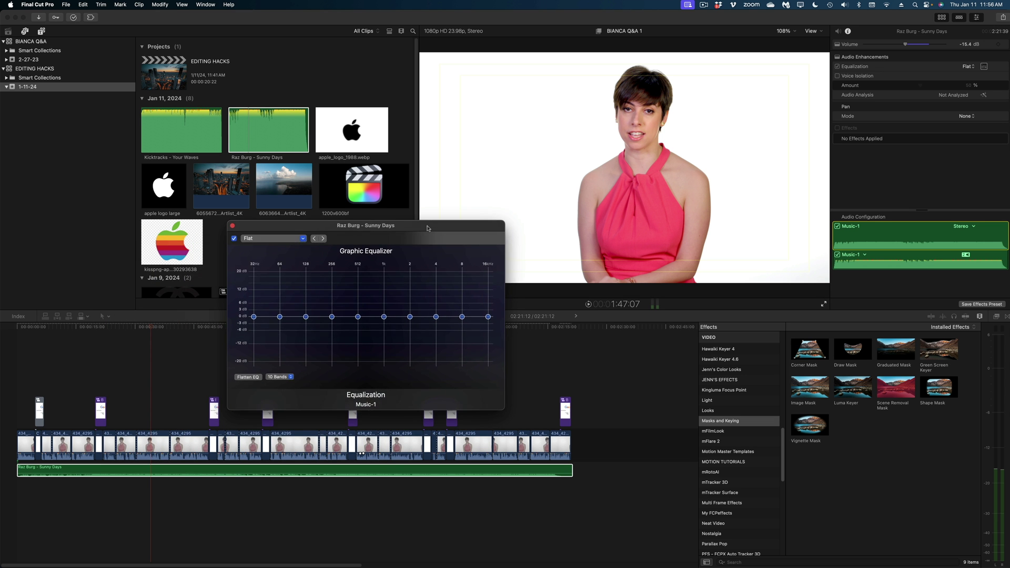
pyautogui.moveTo(427, 228); pyautogui.dragTo(303, 84)
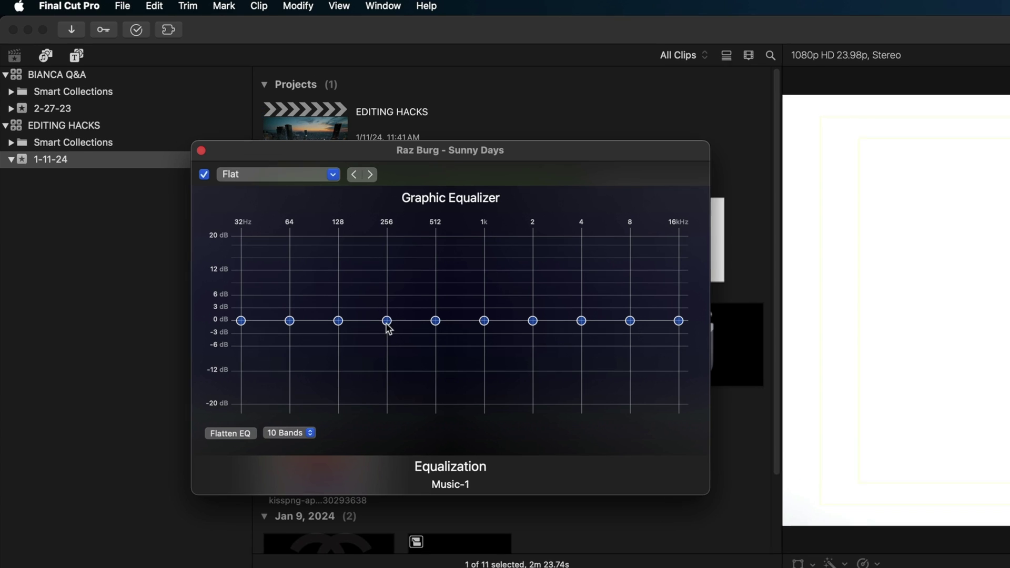
pyautogui.click(207, 173)
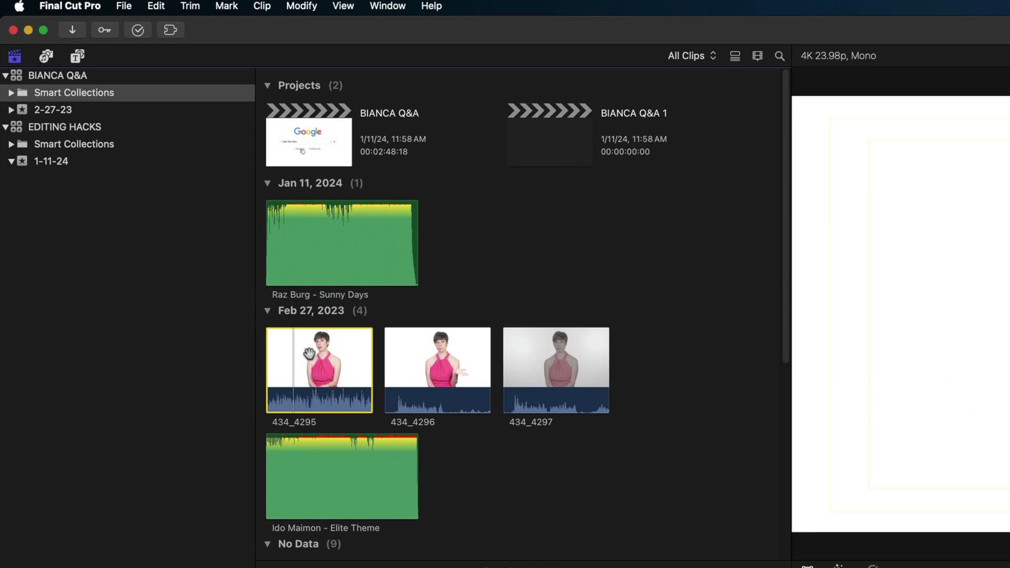
# Create an Untitled Multicam Clip from 434_4295 and open it, playhead near 07:25:53
pyautogui.rightClick(310, 355)
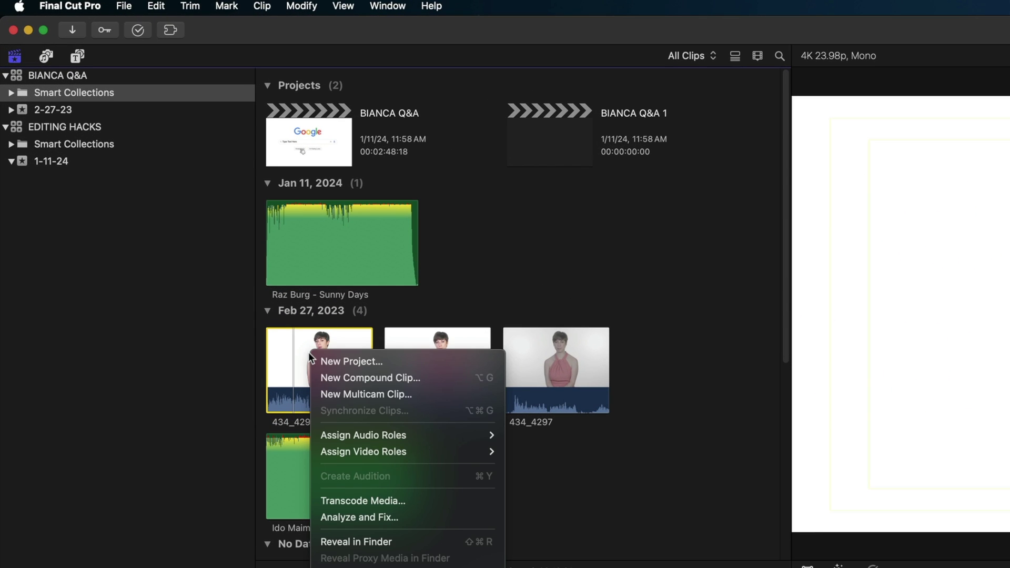
pyautogui.click(342, 391)
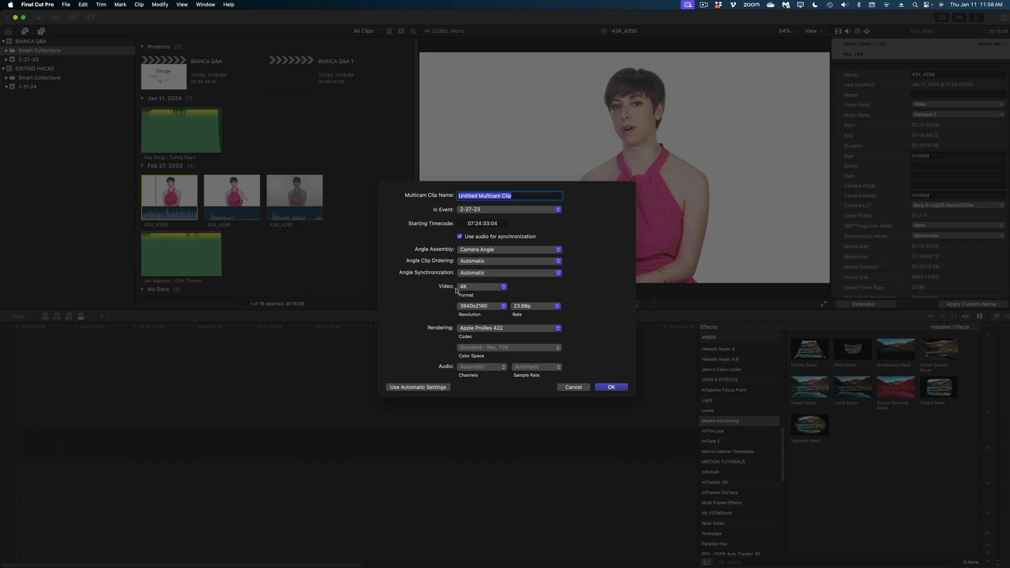
pyautogui.click(625, 389)
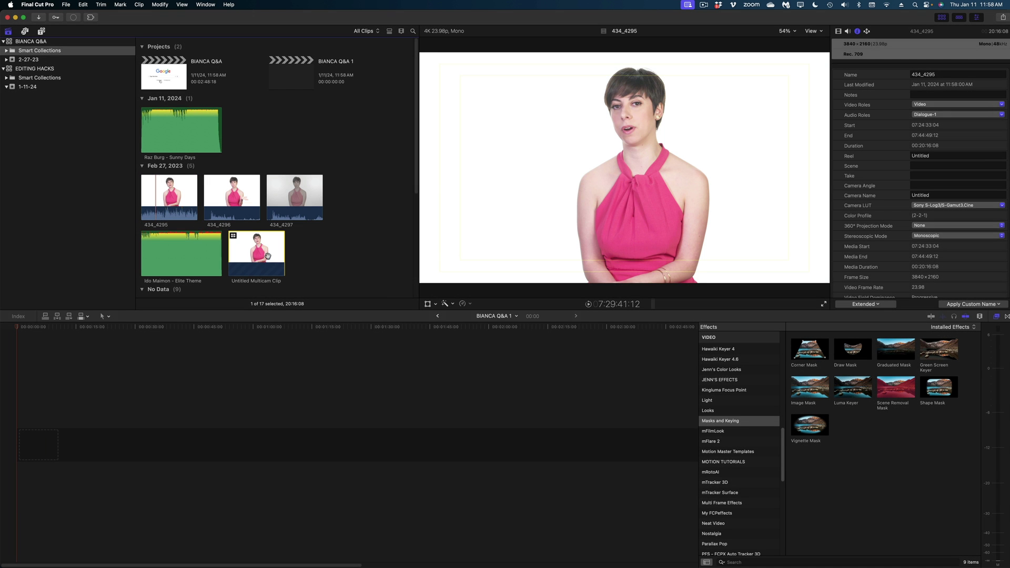
pyautogui.doubleClick(262, 258)
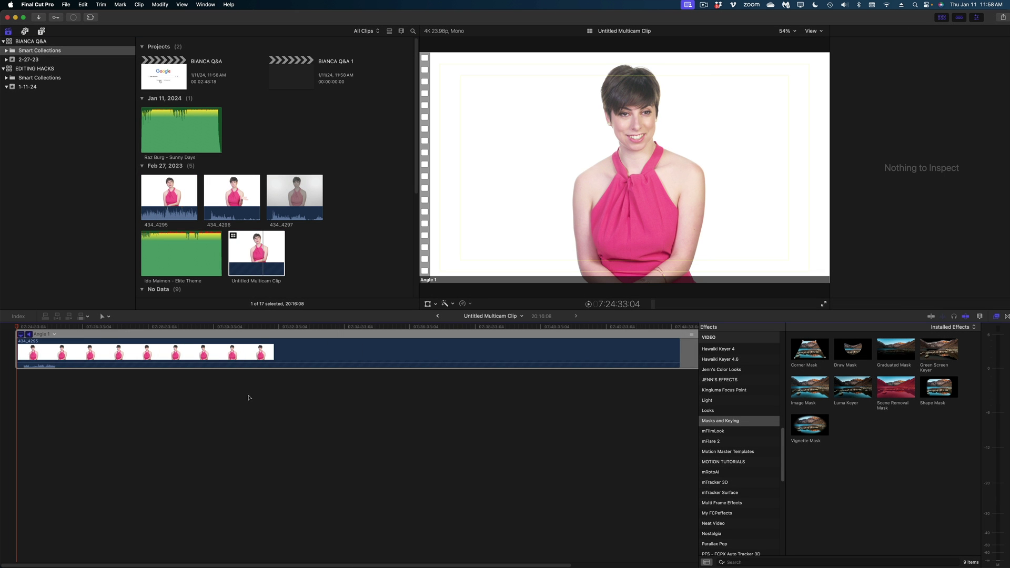
pyautogui.click(61, 376)
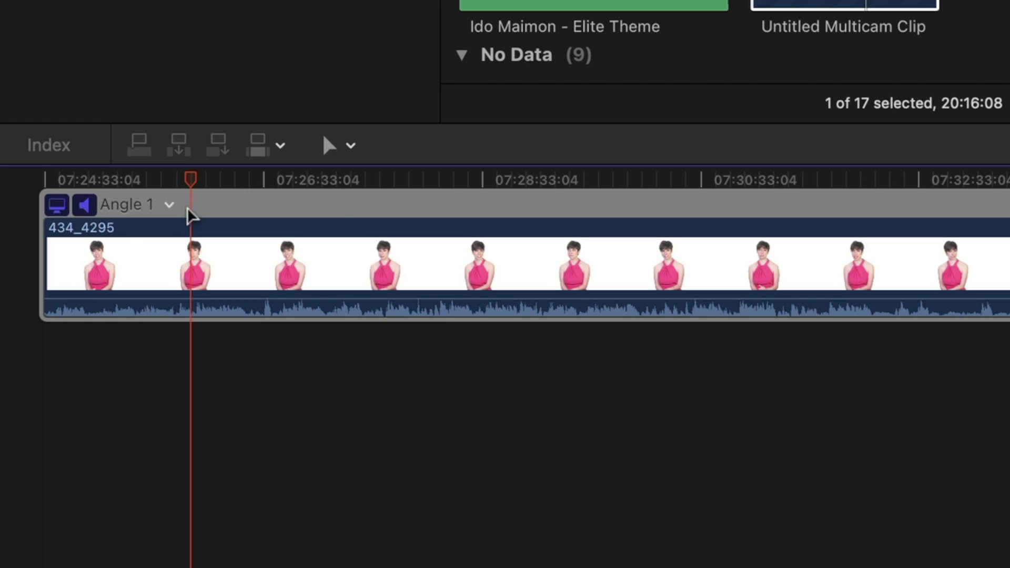
# Add a new Untitled Angle and copy clip 434_4295 into it
pyautogui.click(168, 208)
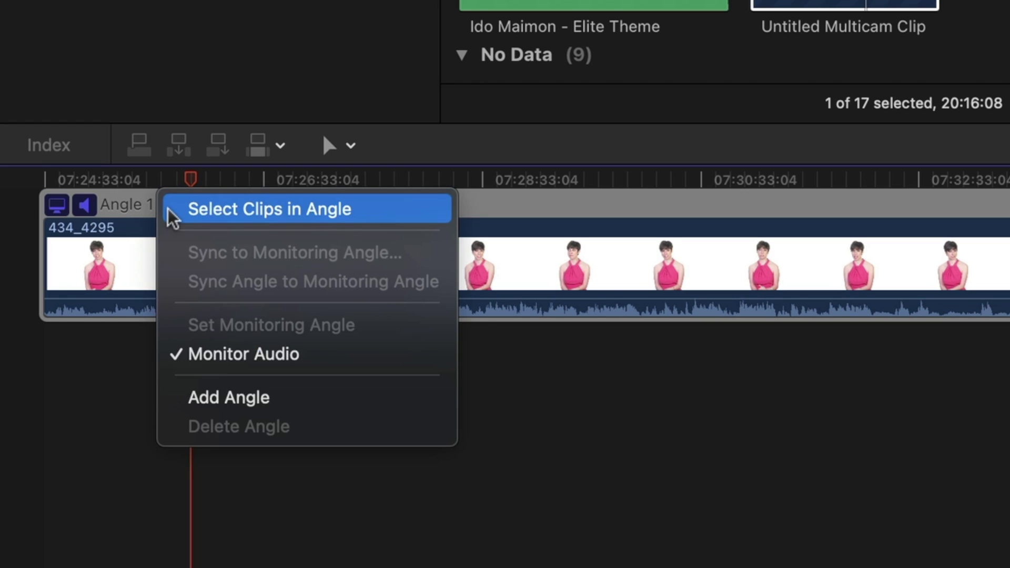
pyautogui.click(206, 398)
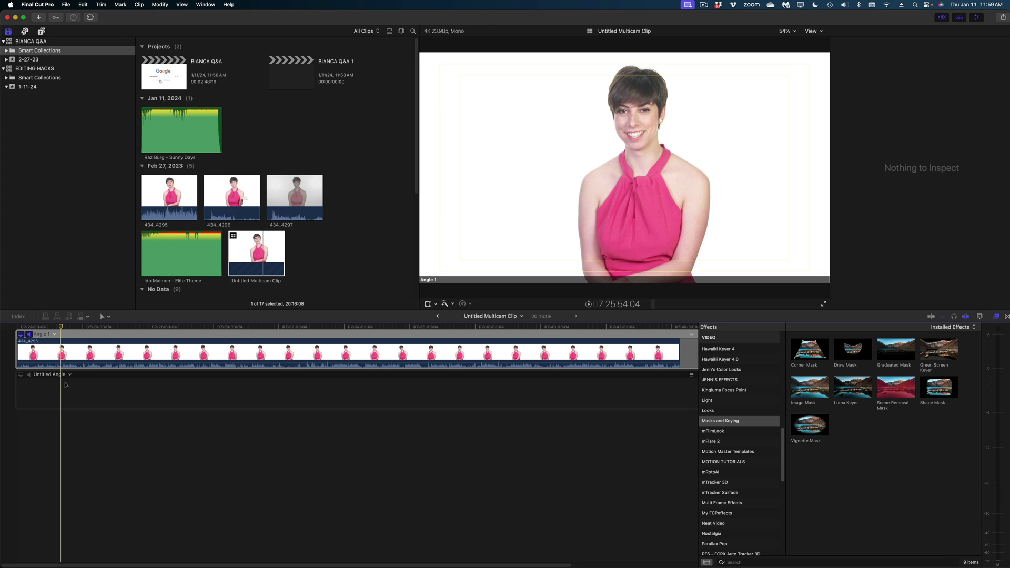
pyautogui.click(75, 353)
pyautogui.press('alt')
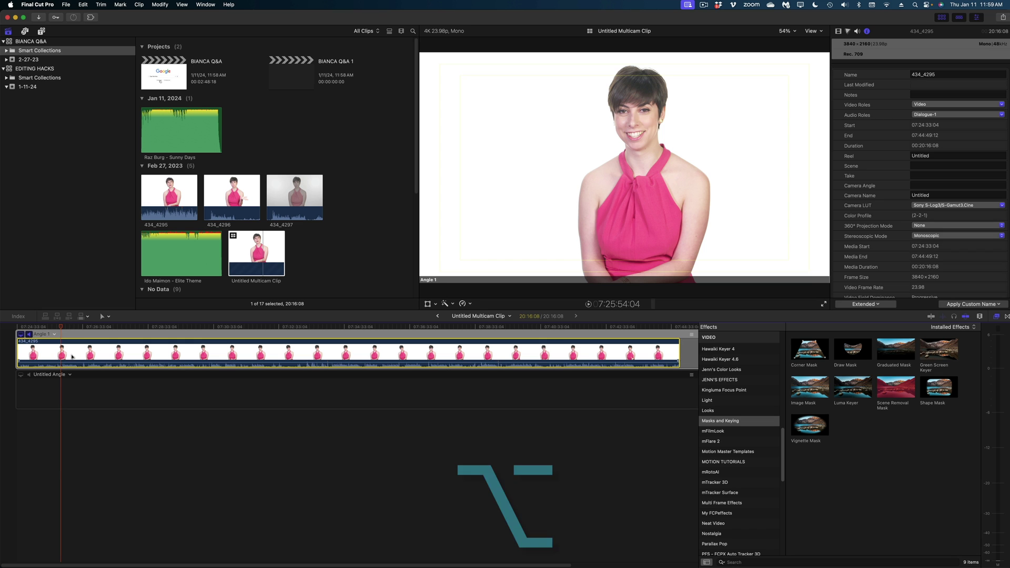
pyautogui.moveTo(72, 356); pyautogui.dragTo(72, 391)
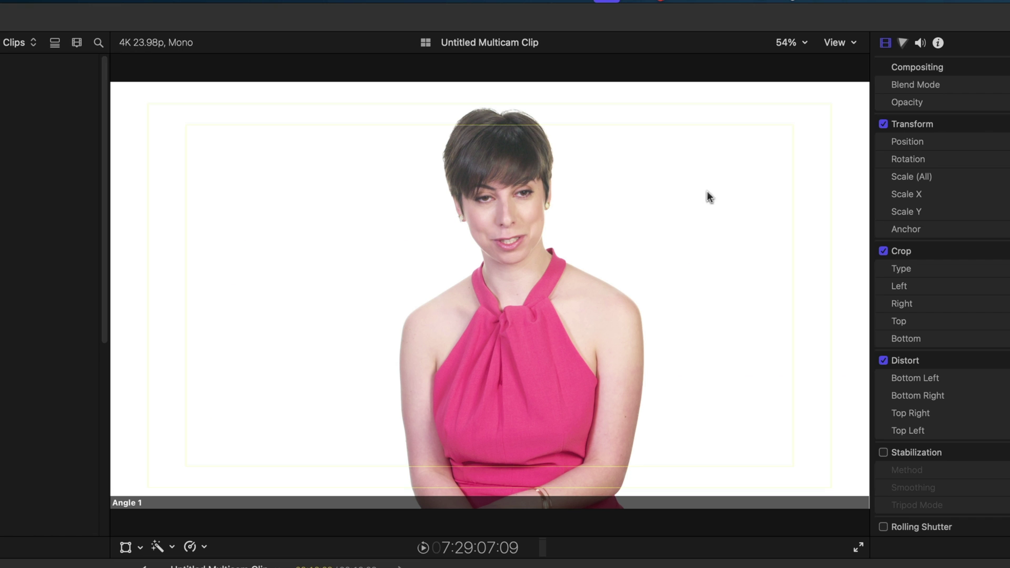
# Show the angle viewer and punch the Untitled Angle in to 172% scale, Position Y -553 px
pyautogui.click(836, 42)
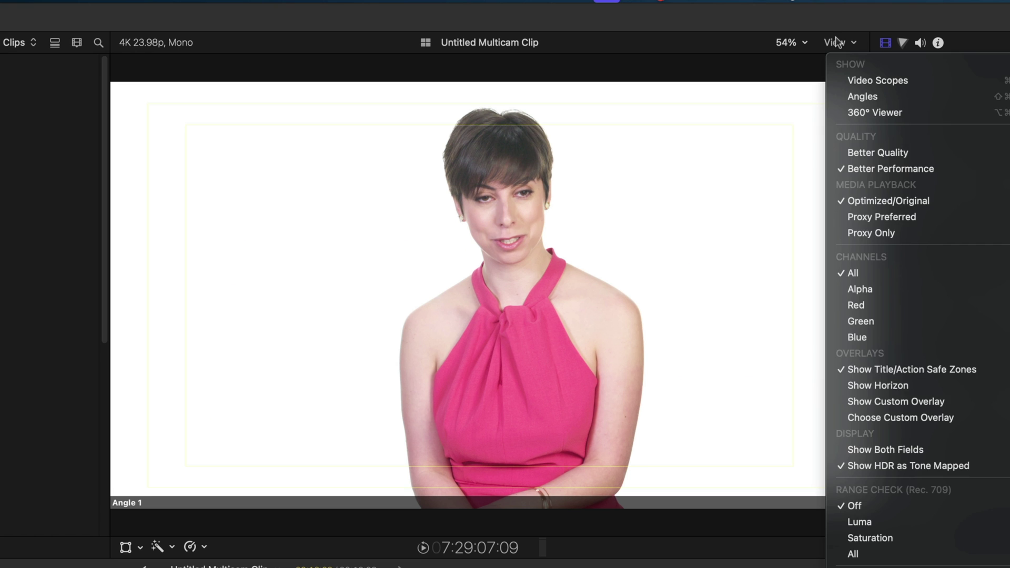
pyautogui.click(858, 96)
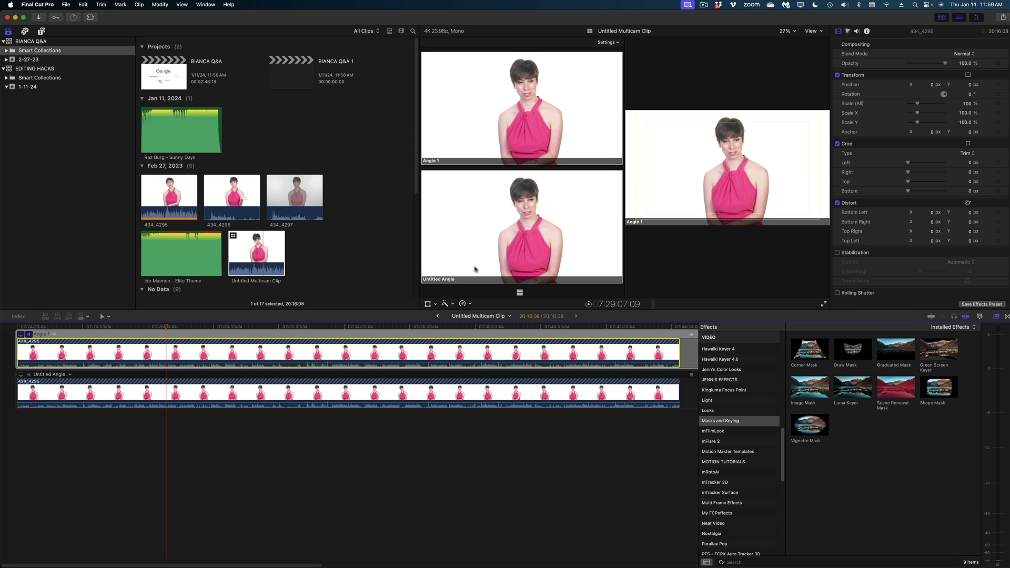
pyautogui.click(308, 395)
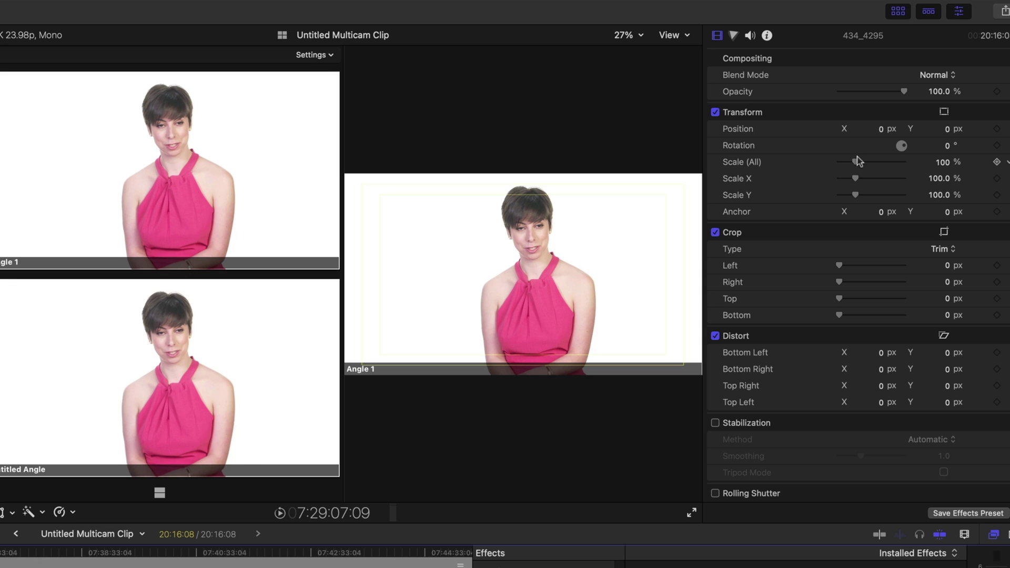
pyautogui.moveTo(967, 103); pyautogui.dragTo(970, 86)
pyautogui.moveTo(948, 132); pyautogui.dragTo(945, 143)
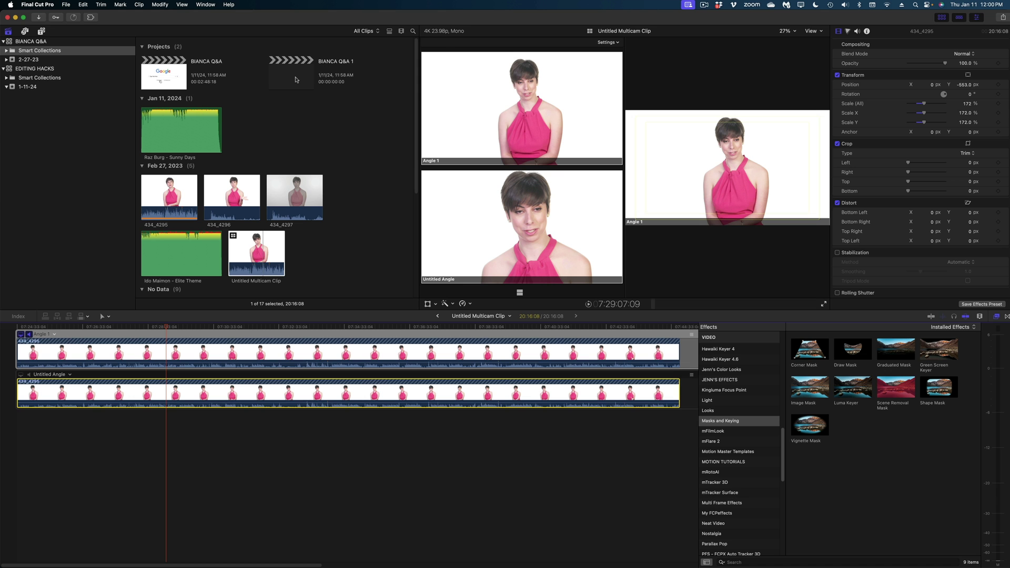
# Place the multicam clip in BIANCA Q&A 1 and live-cut alternating Angle 1 and Untitled Angle
pyautogui.doubleClick(292, 73)
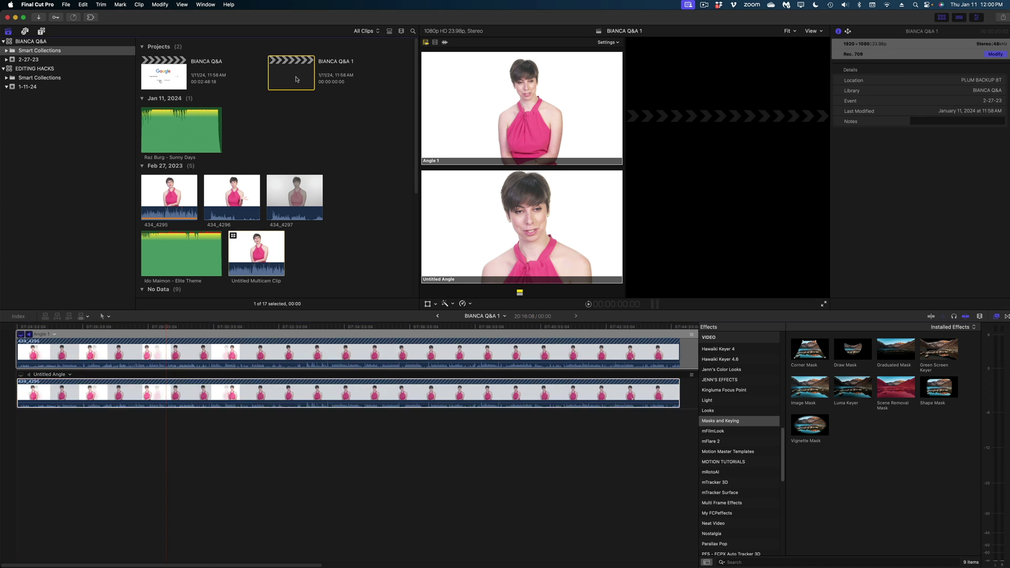
pyautogui.moveTo(256, 258); pyautogui.dragTo(32, 442)
pyautogui.press('space')
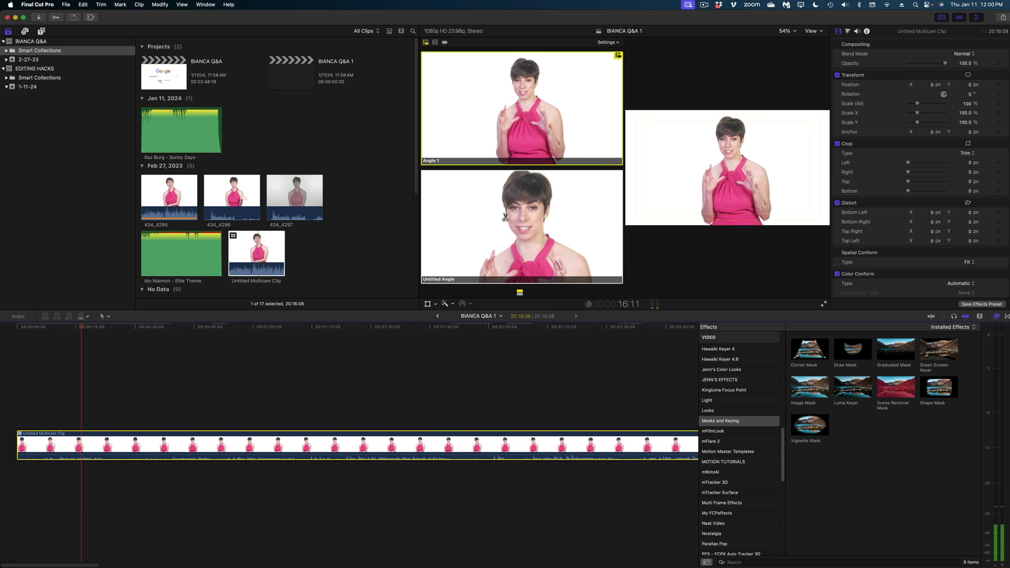
pyautogui.click(506, 218)
pyautogui.click(516, 114)
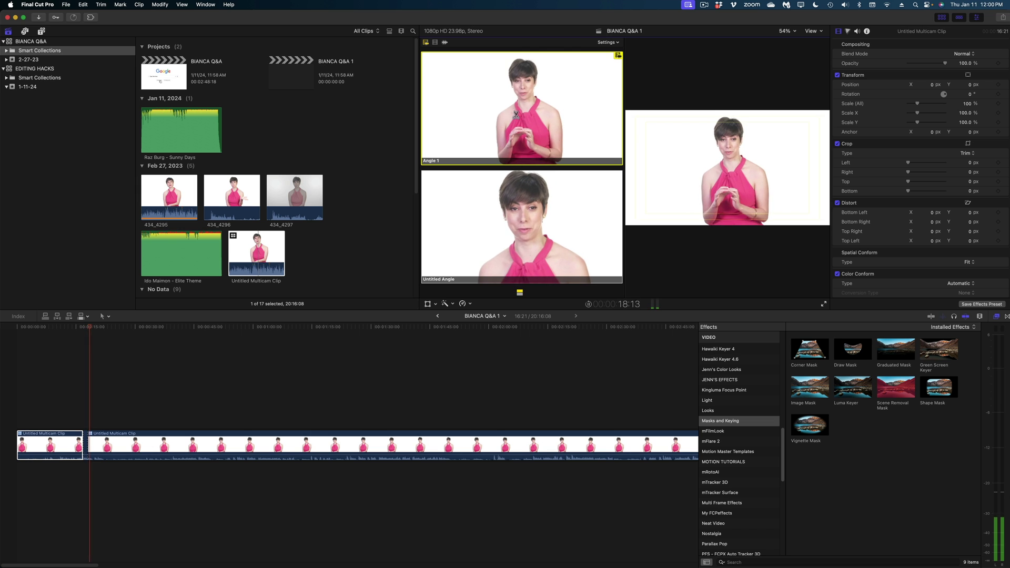
pyautogui.click(524, 268)
pyautogui.click(488, 98)
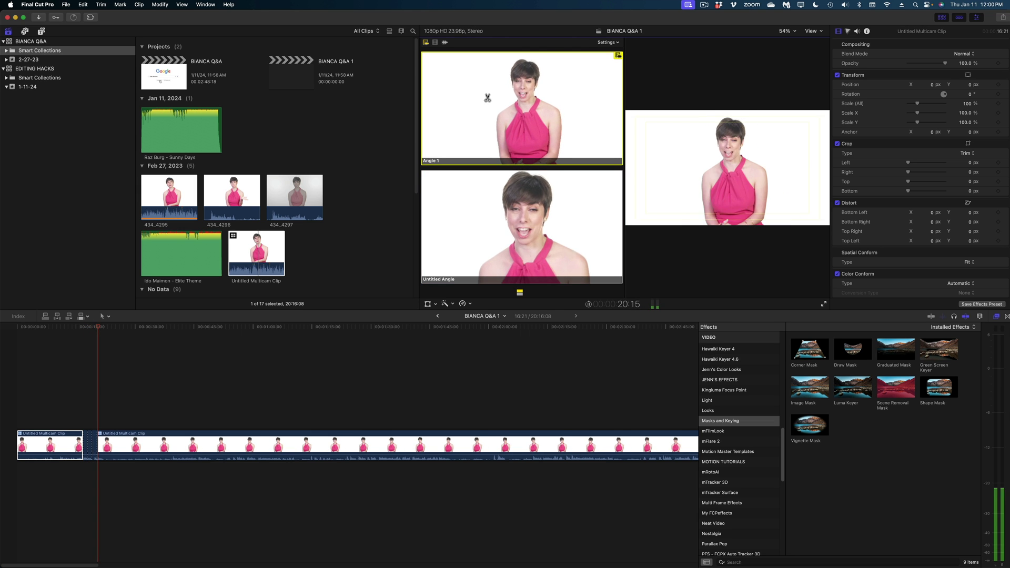
pyautogui.click(530, 215)
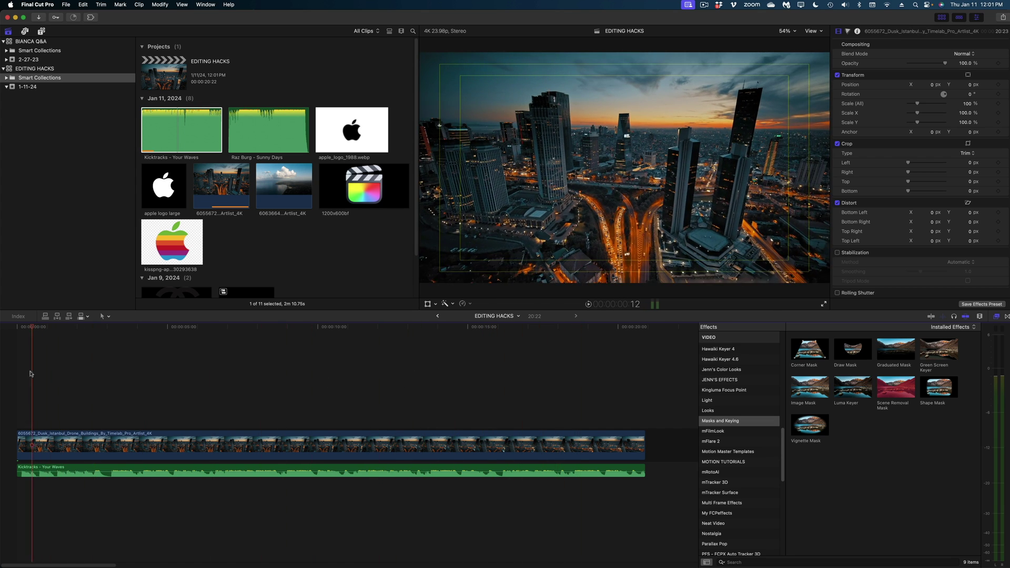
# Add markers at four points along the Istanbul drone clip
pyautogui.press('super+equal')
pyautogui.press('super+equal')
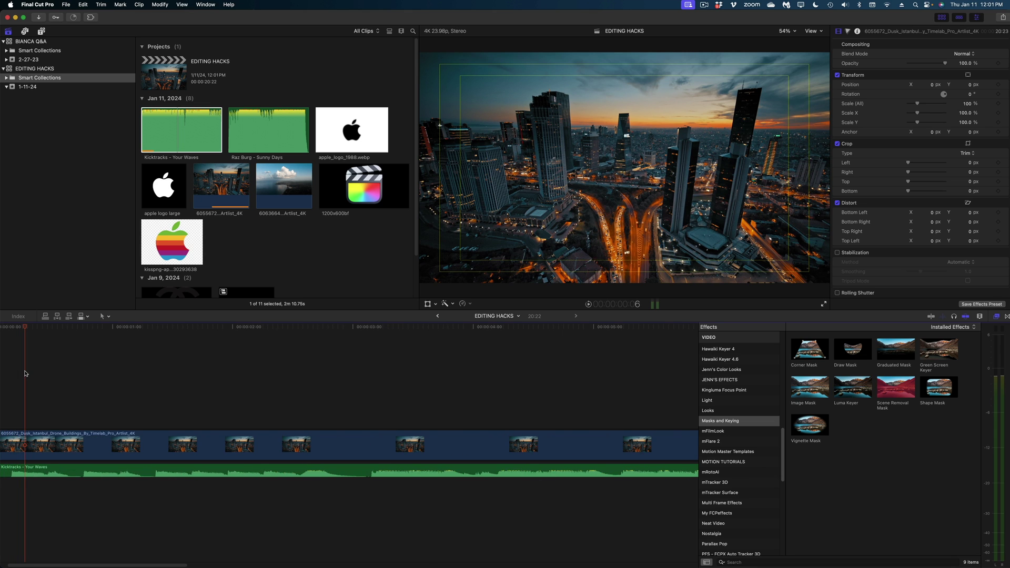
pyautogui.hscroll(-2, 16, 325)
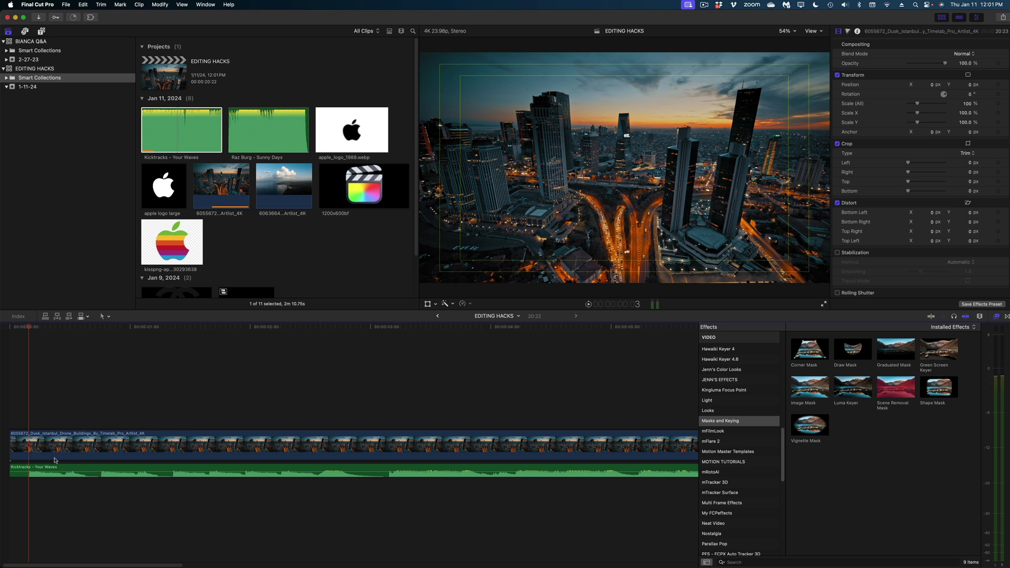
pyautogui.click(49, 449)
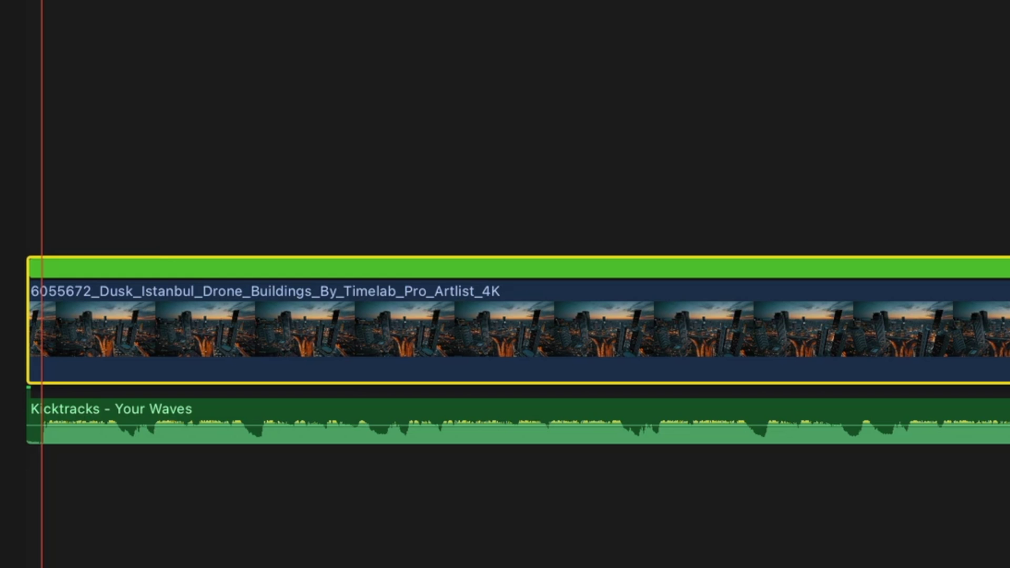
pyautogui.press('m')
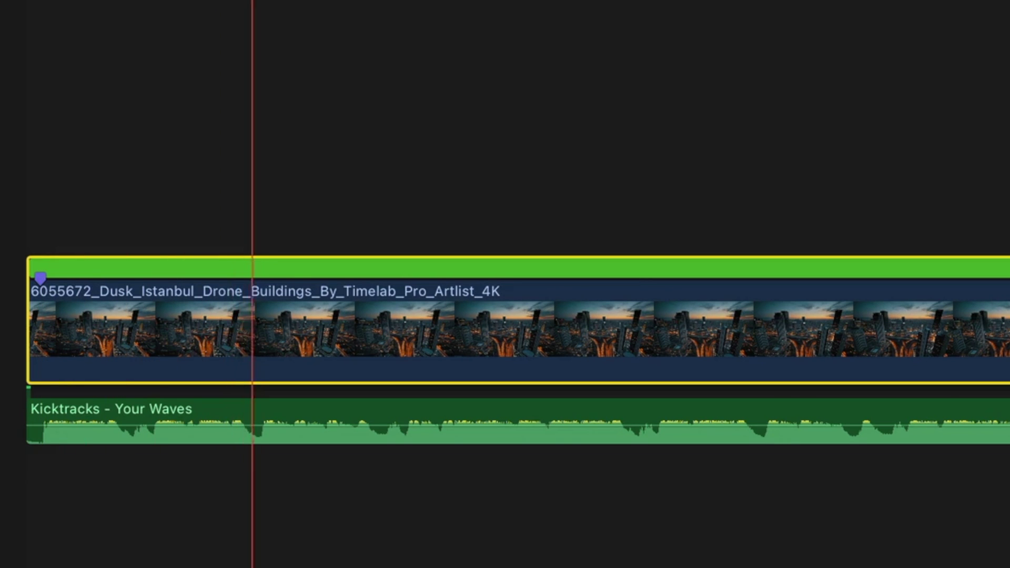
pyautogui.press('m')
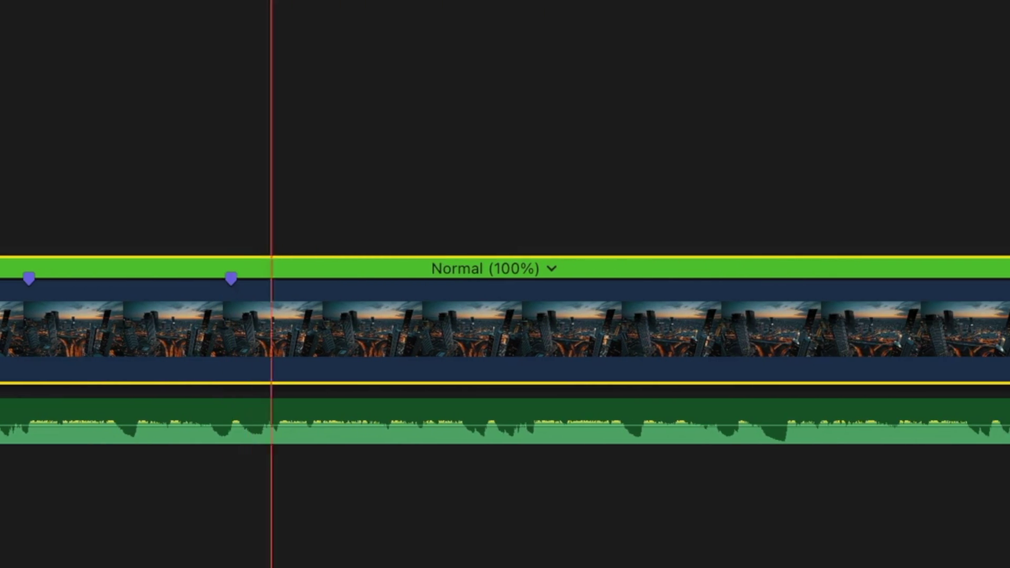
pyautogui.press('m')
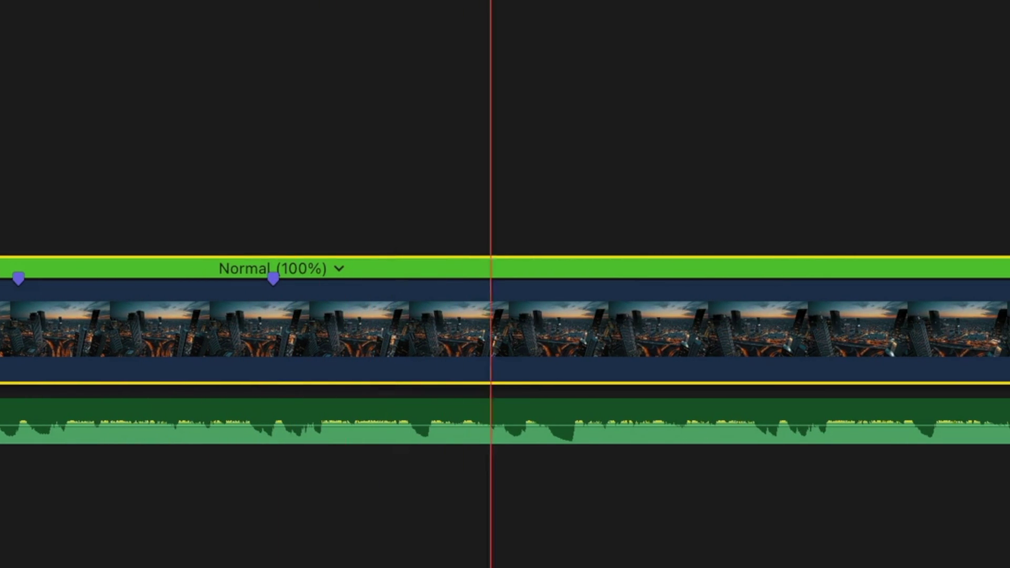
pyautogui.press('m')
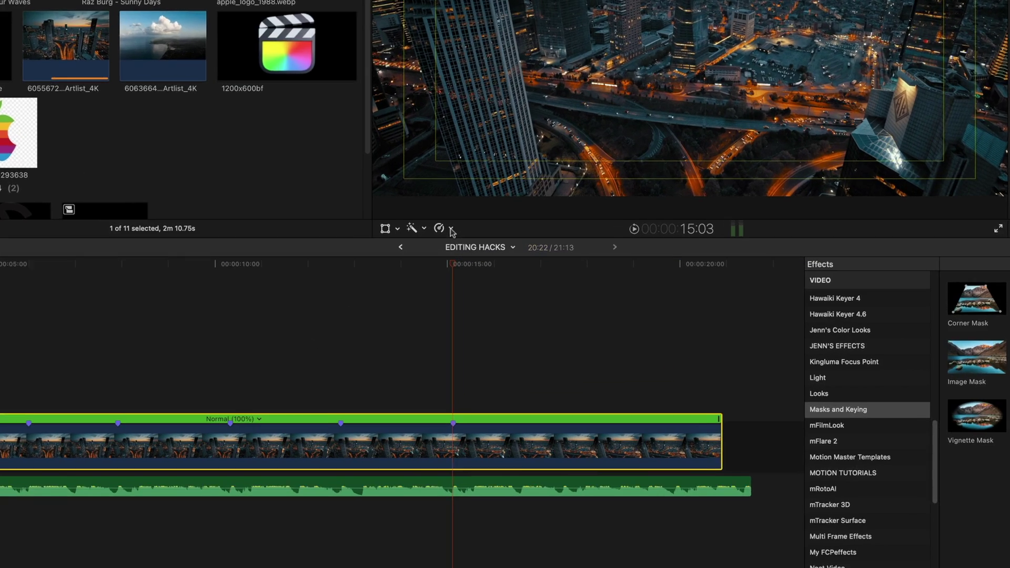
# Apply Jump Cut at Markers with 30 frames to the drone clip
pyautogui.click(470, 303)
pyautogui.moveTo(485, 428)
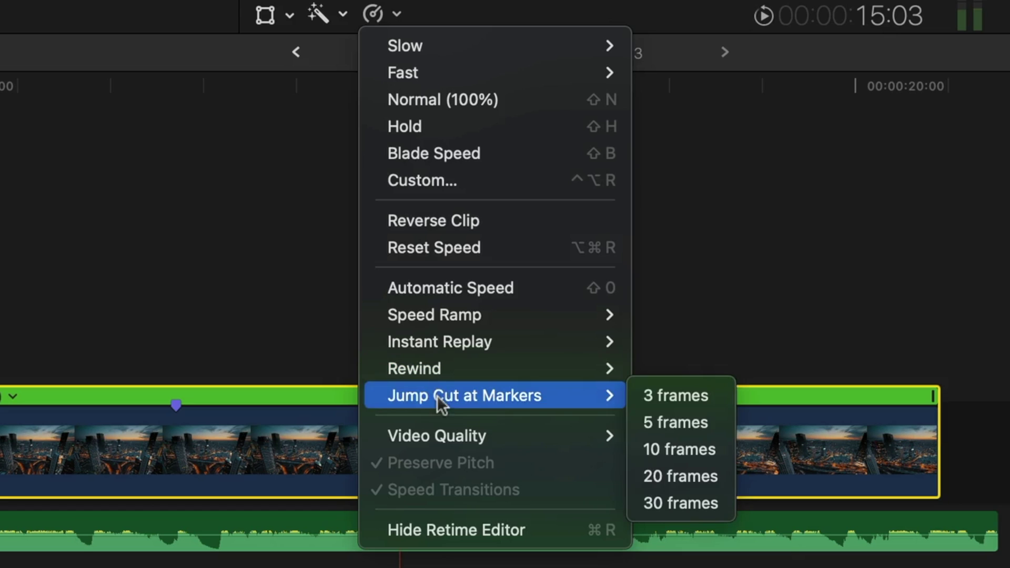
pyautogui.click(680, 504)
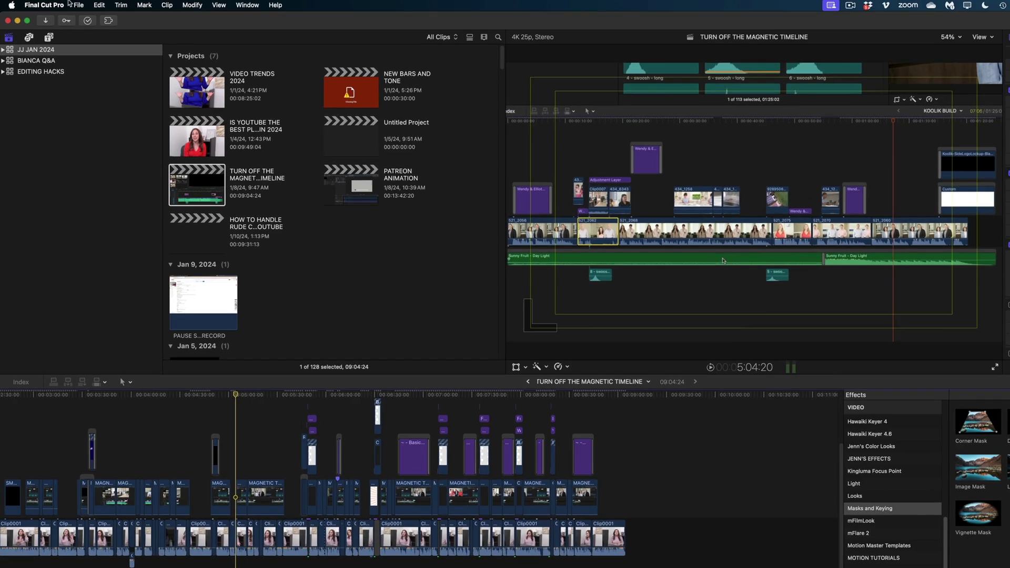
# Open the Final Cut Pro application menu
pyautogui.click(42, 3)
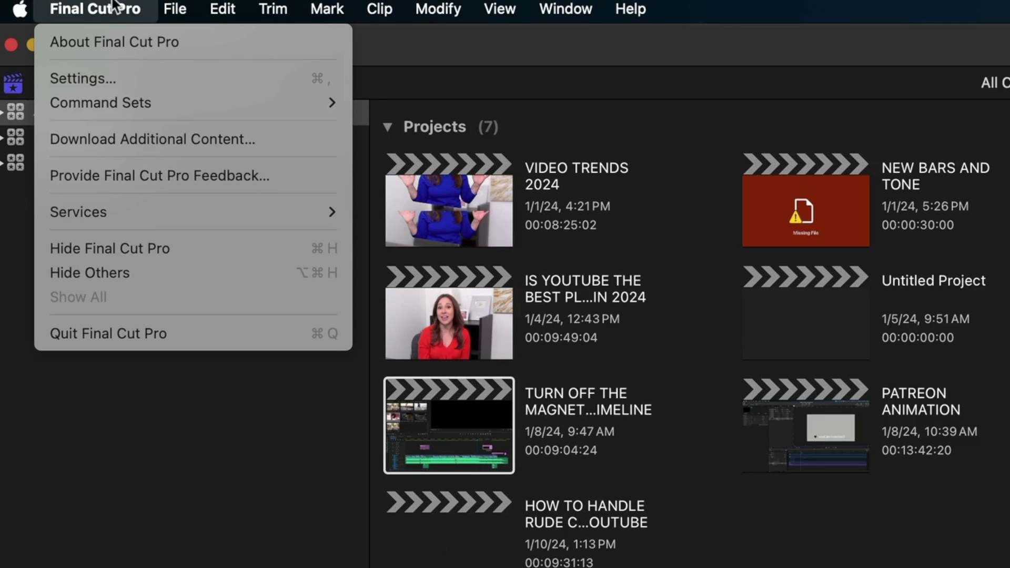
# Set Time Display to Frames in the General settings and close Settings
pyautogui.click(112, 85)
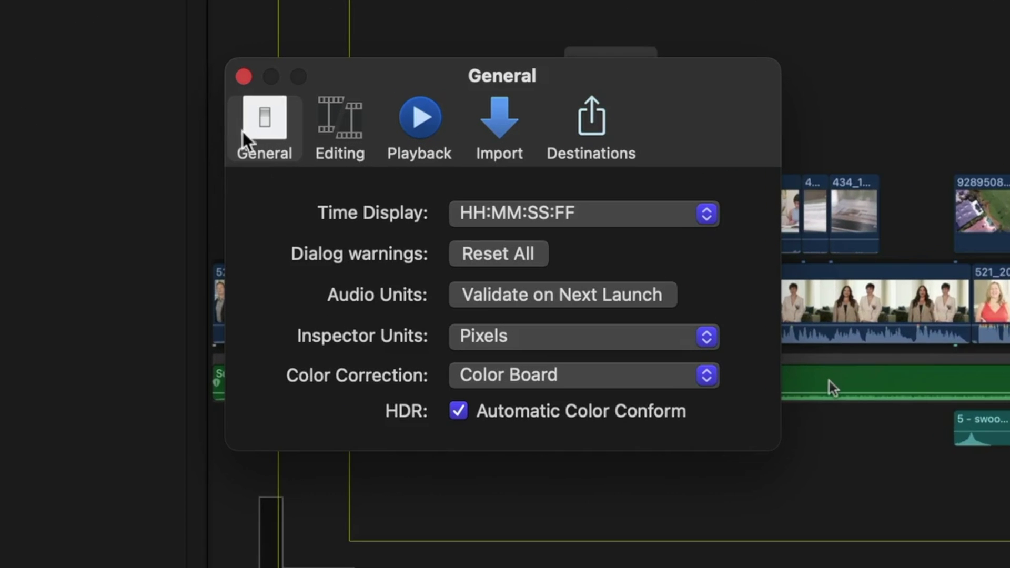
pyautogui.click(519, 220)
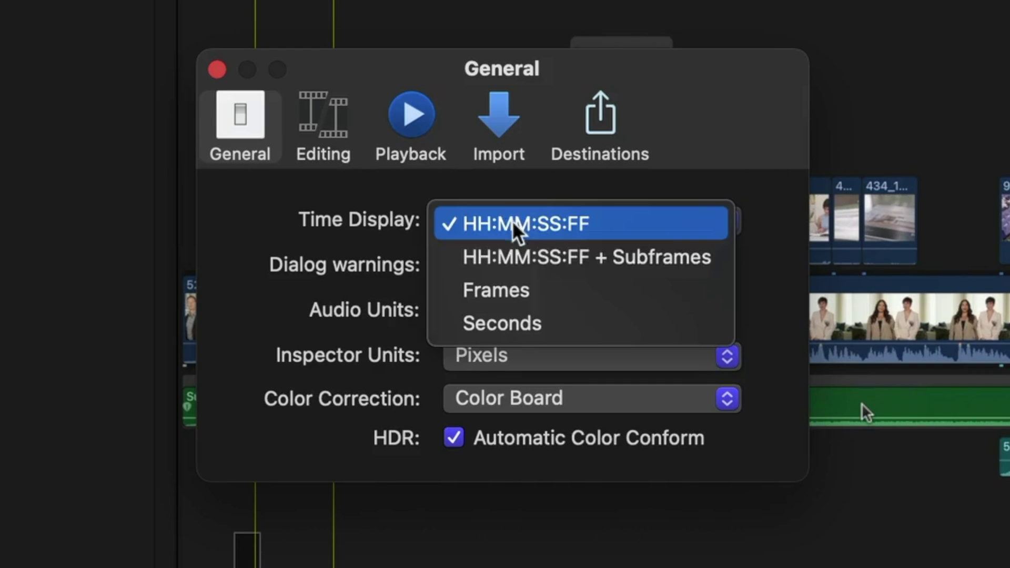
pyautogui.click(526, 288)
pyautogui.click(218, 69)
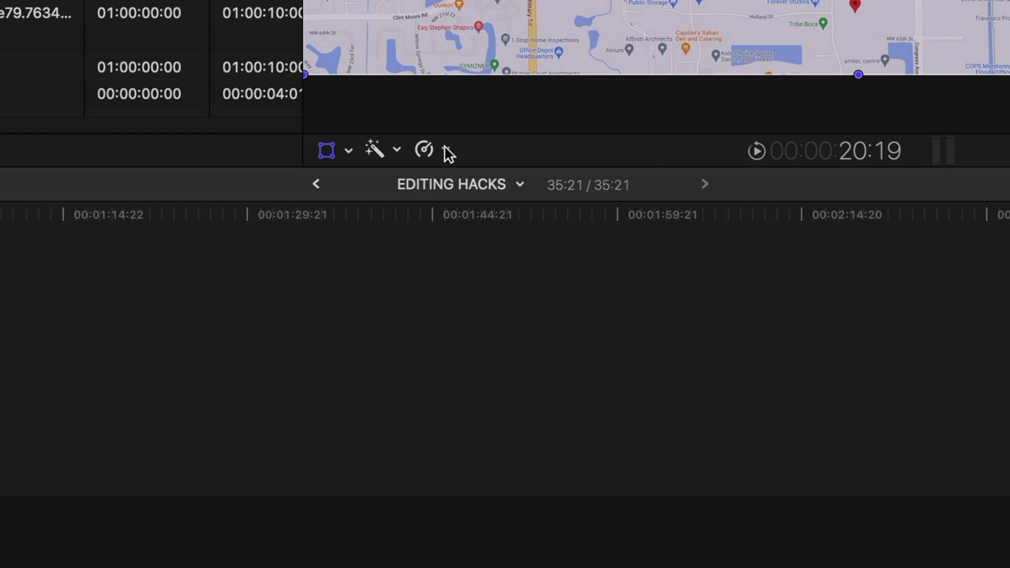
# Reverse the typing screen record clip so it plays backwards at -100%
pyautogui.click(483, 308)
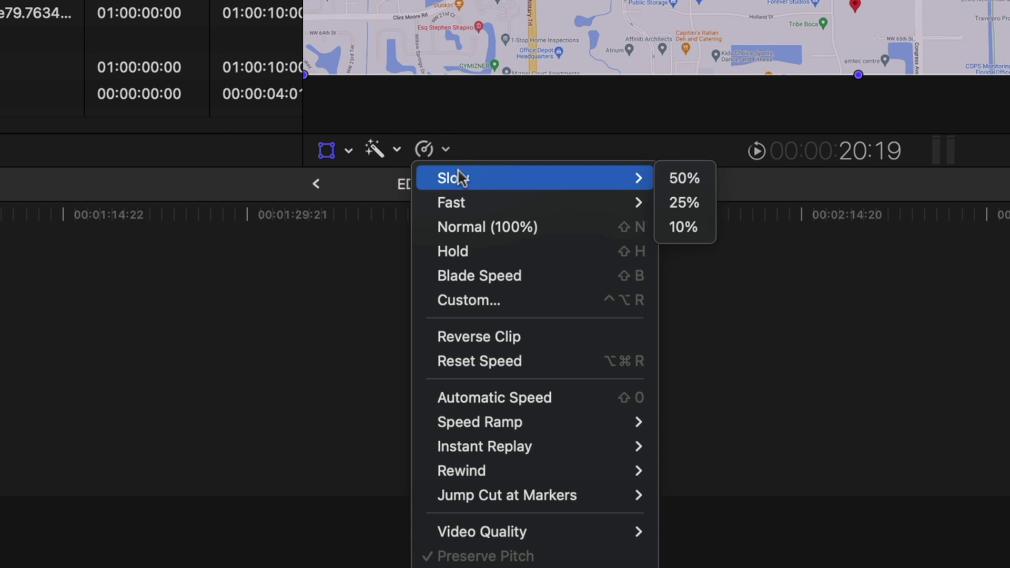
pyautogui.click(479, 336)
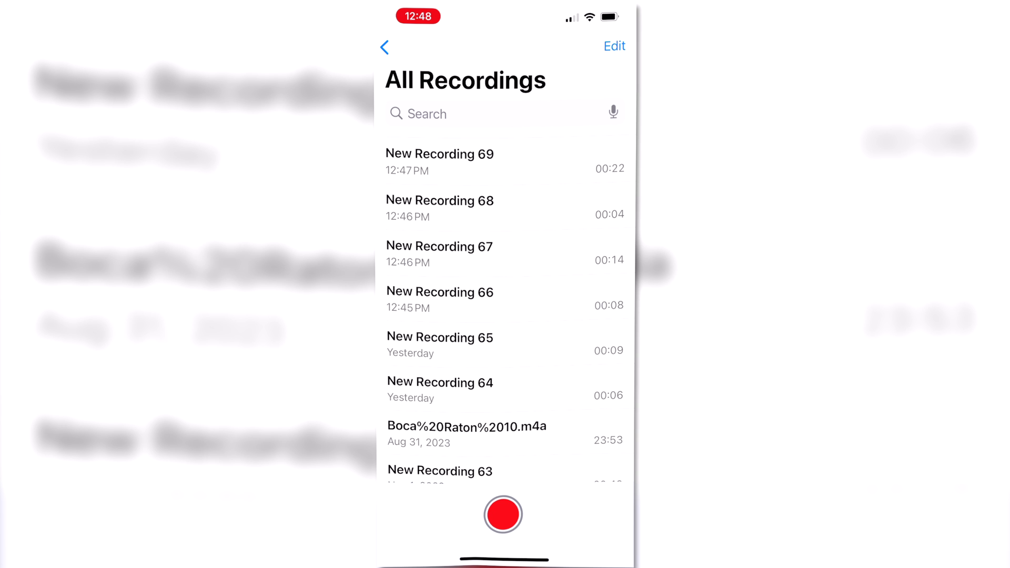
# Start recording a new voice memo in Voice Memos
pyautogui.click(503, 514)
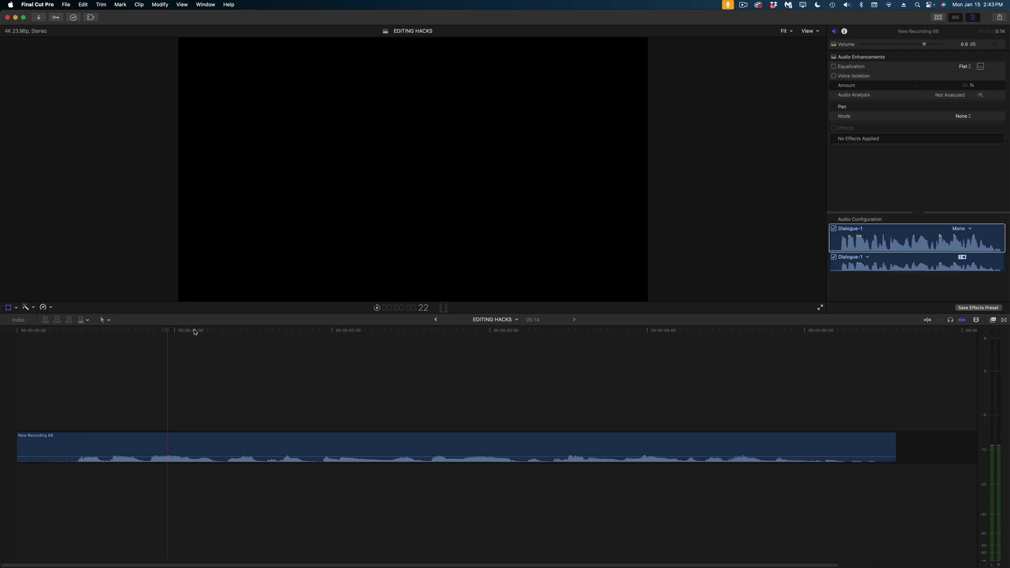
# Play New Recording 66 from the start and enable Voice Isolation at 78%
pyautogui.press('Home')
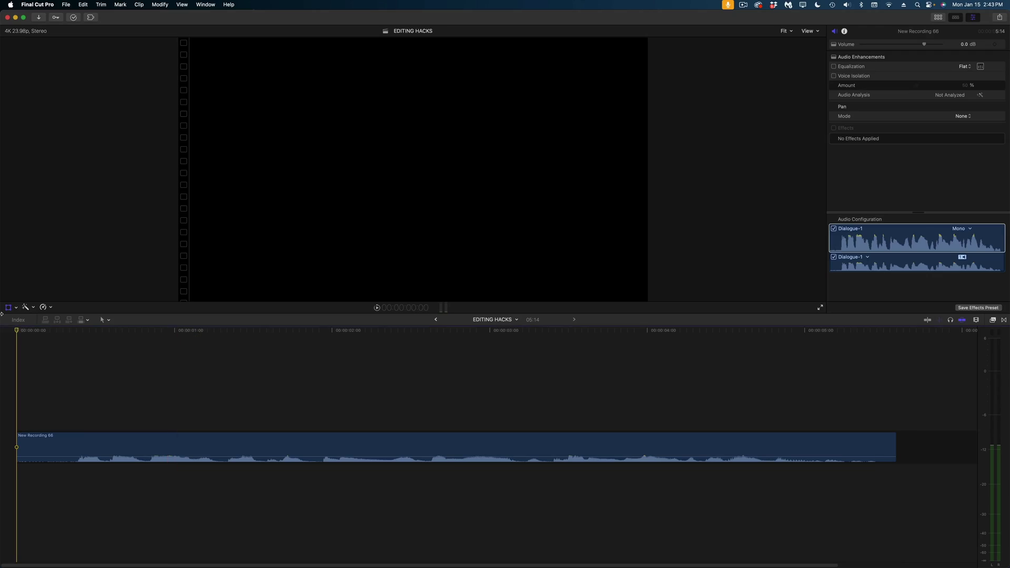
pyautogui.press('space')
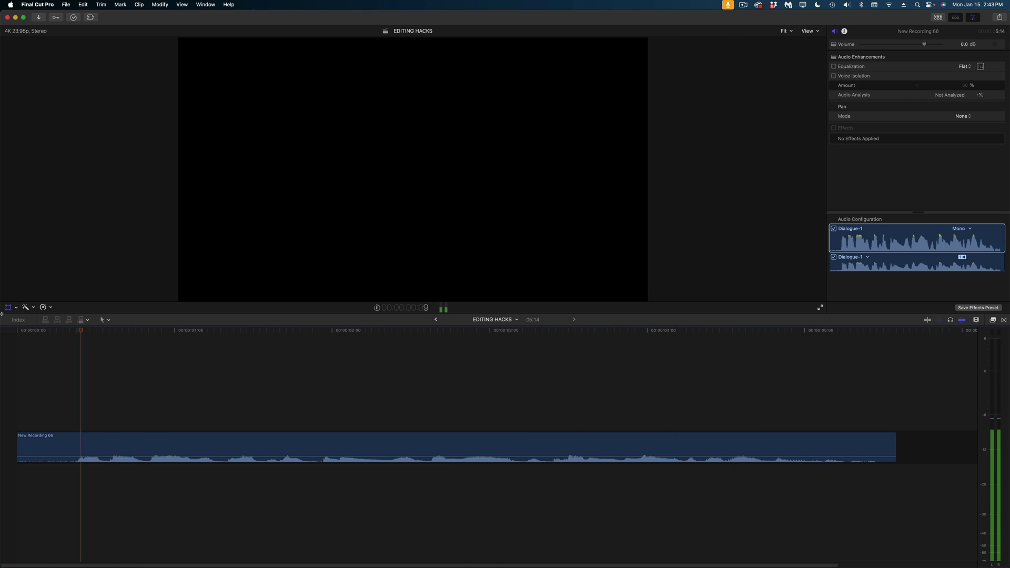
pyautogui.click(833, 75)
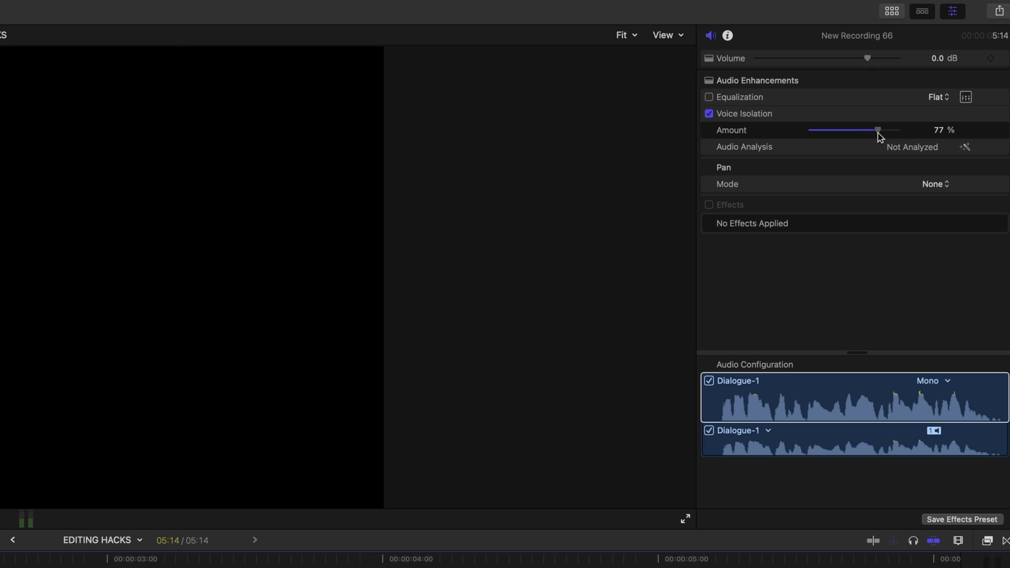
pyautogui.moveTo(877, 136); pyautogui.dragTo(879, 136)
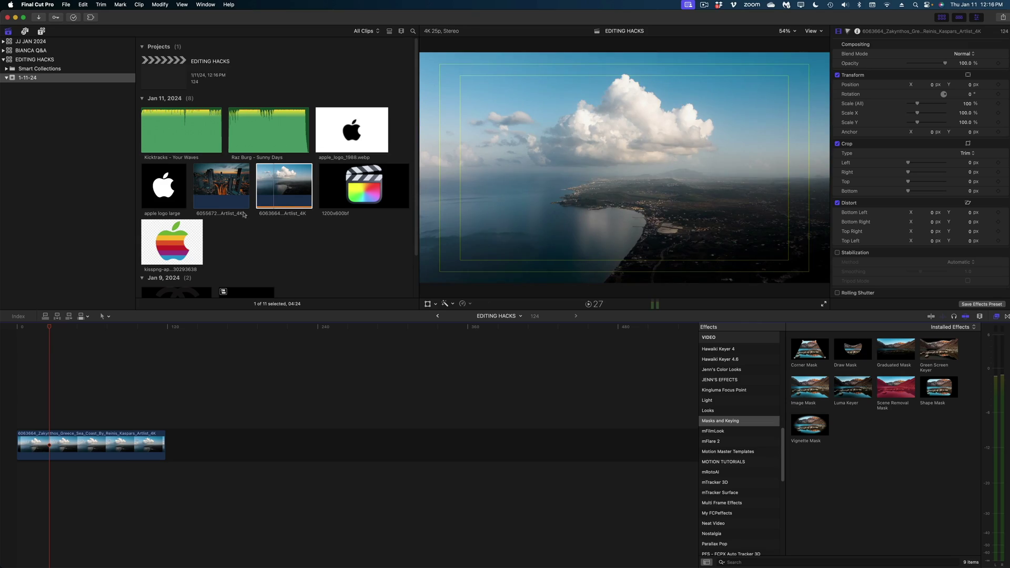
# Place the Chanel logo above the aerial clip and scale it to 65%
pyautogui.scroll(-3, 245, 210)
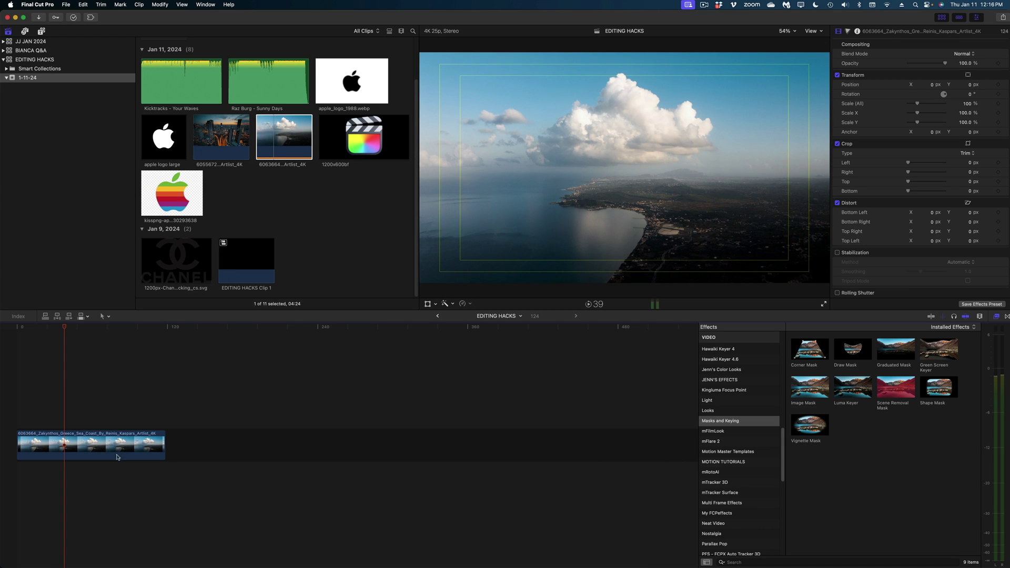
pyautogui.moveTo(169, 266); pyautogui.dragTo(52, 413)
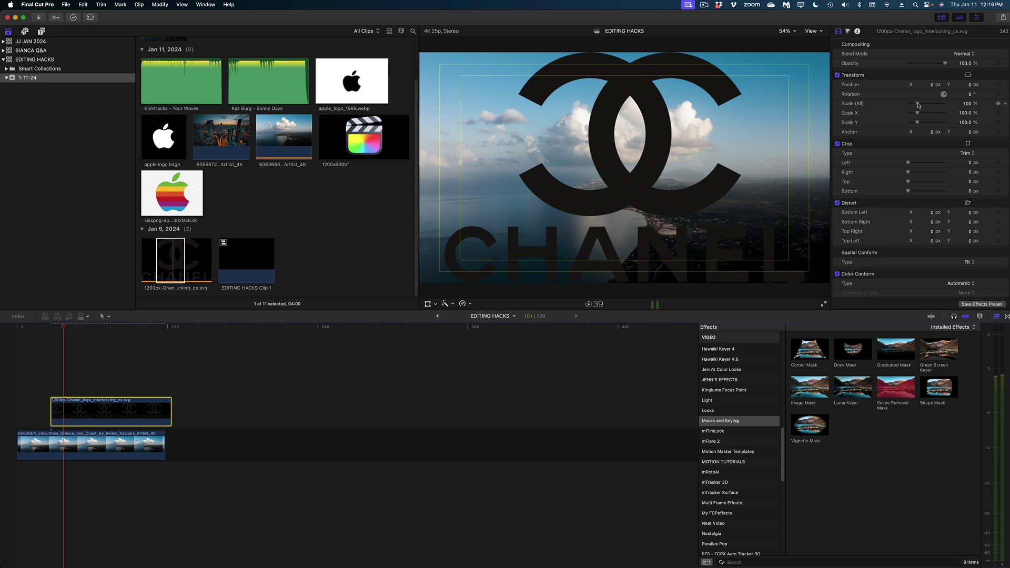
pyautogui.moveTo(918, 105); pyautogui.dragTo(914, 105)
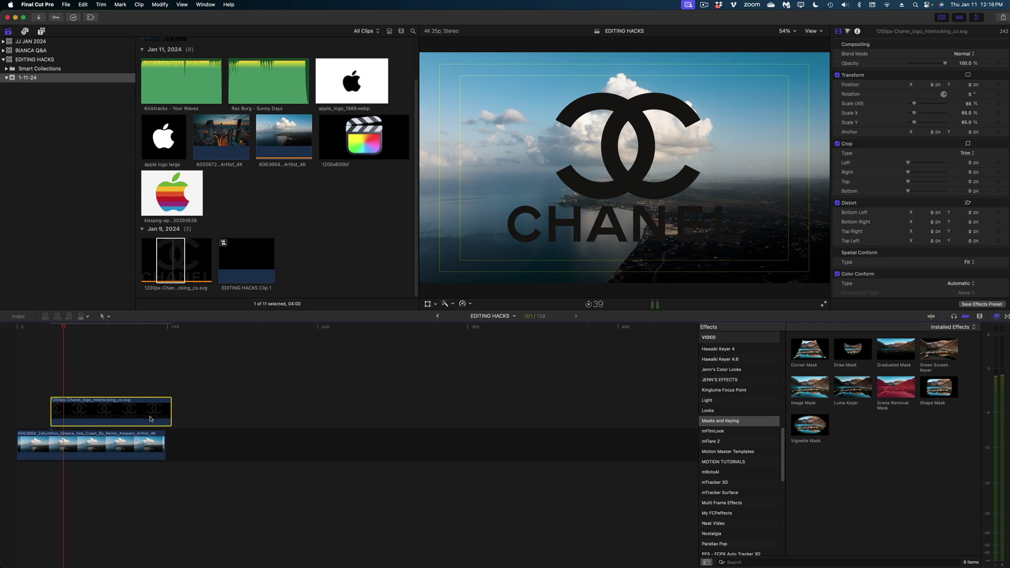
# Apply Colorize to the Chanel logo with white remap colours at full intensity
pyautogui.scroll(10, 725, 379)
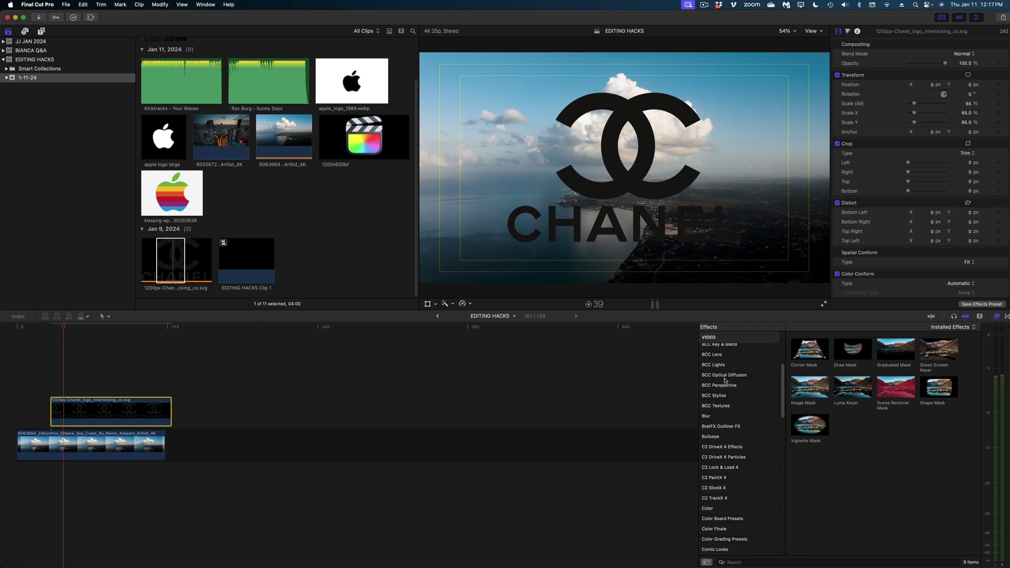
pyautogui.scroll(3, 725, 380)
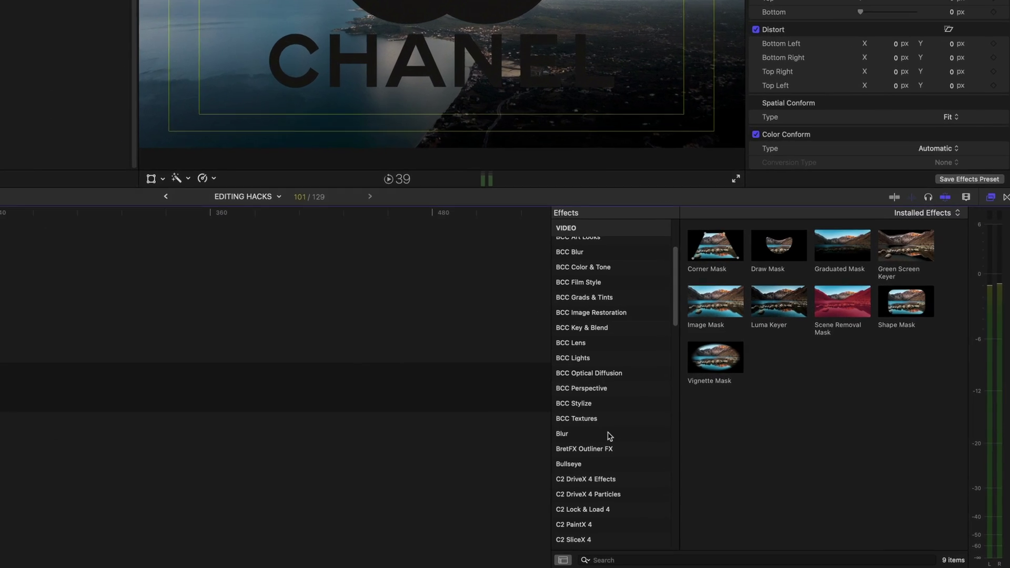
pyautogui.scroll(-1, 736, 473)
pyautogui.scroll(-4, 495, 397)
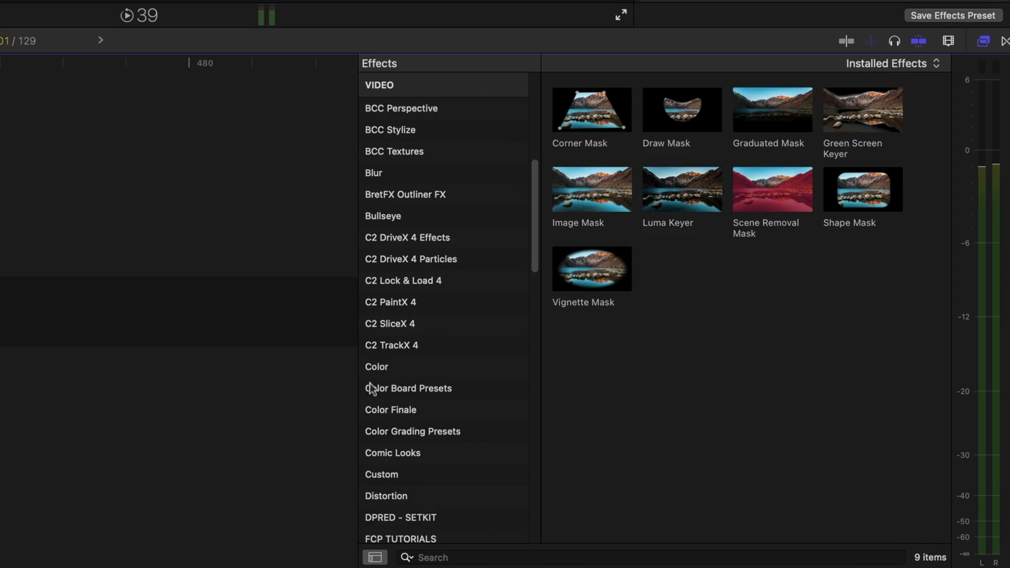
pyautogui.click(400, 366)
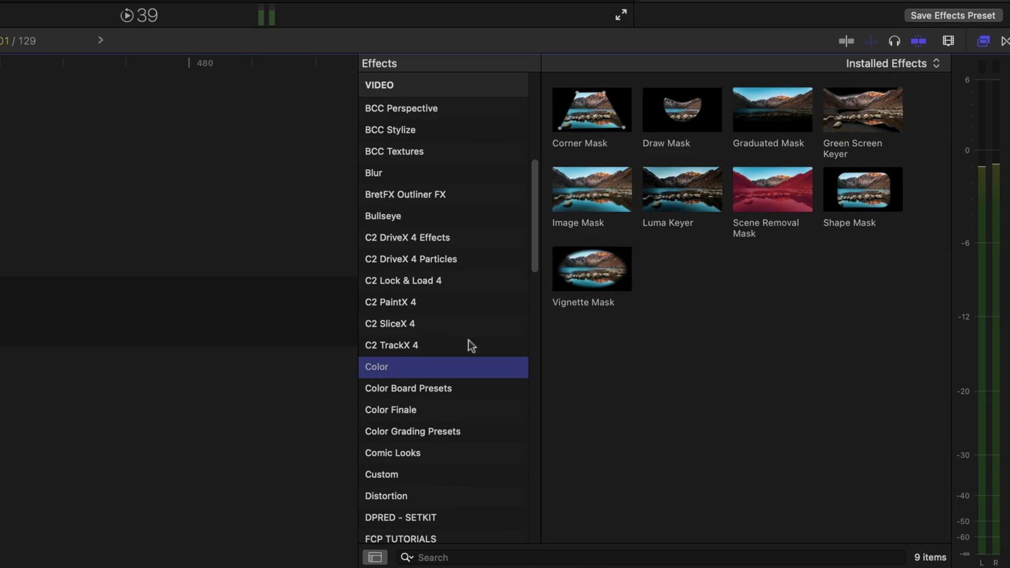
pyautogui.moveTo(8, 240); pyautogui.dragTo(8, 241)
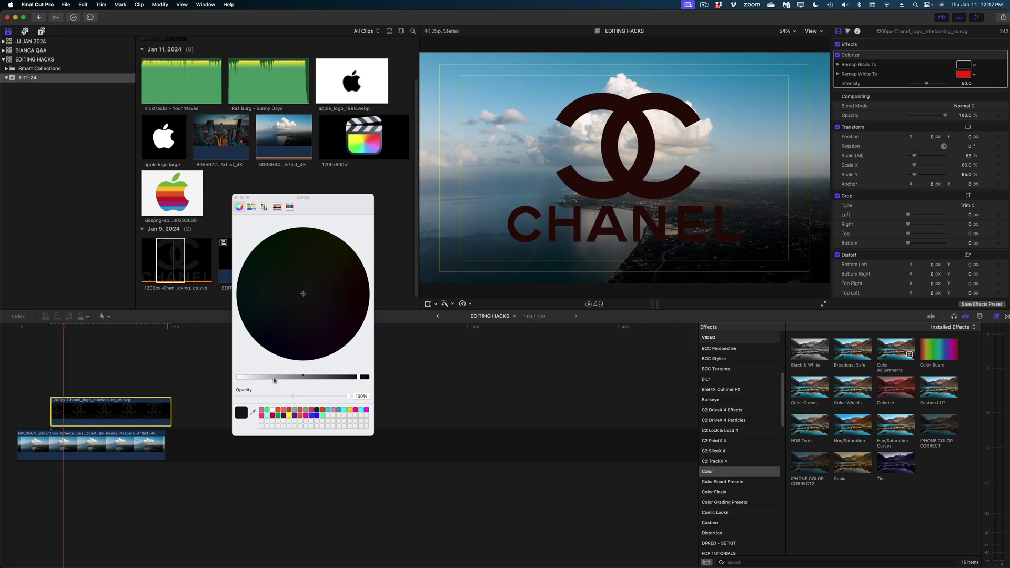
pyautogui.moveTo(274, 379); pyautogui.dragTo(237, 378)
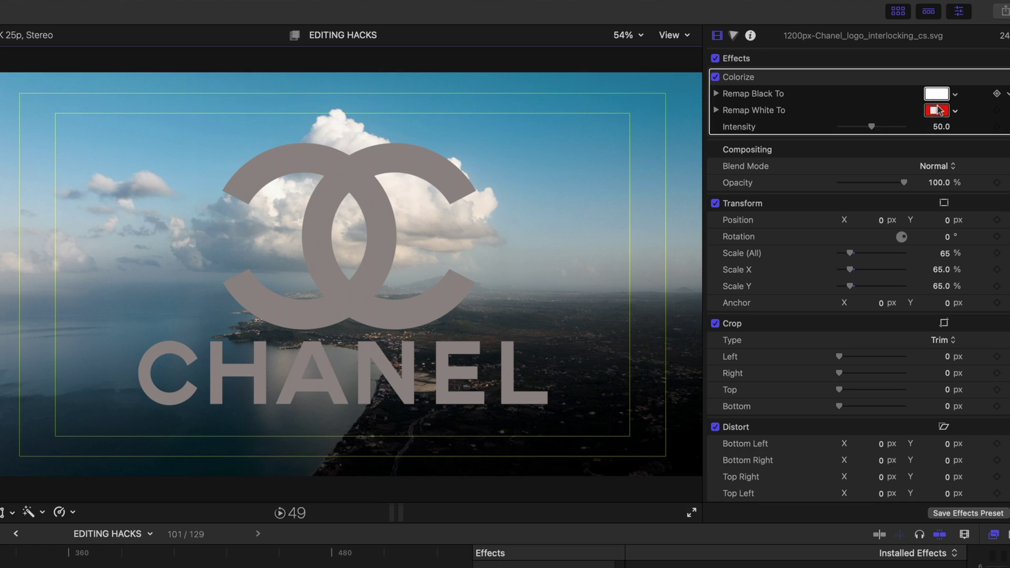
pyautogui.click(939, 110)
pyautogui.moveTo(855, 125); pyautogui.dragTo(934, 127)
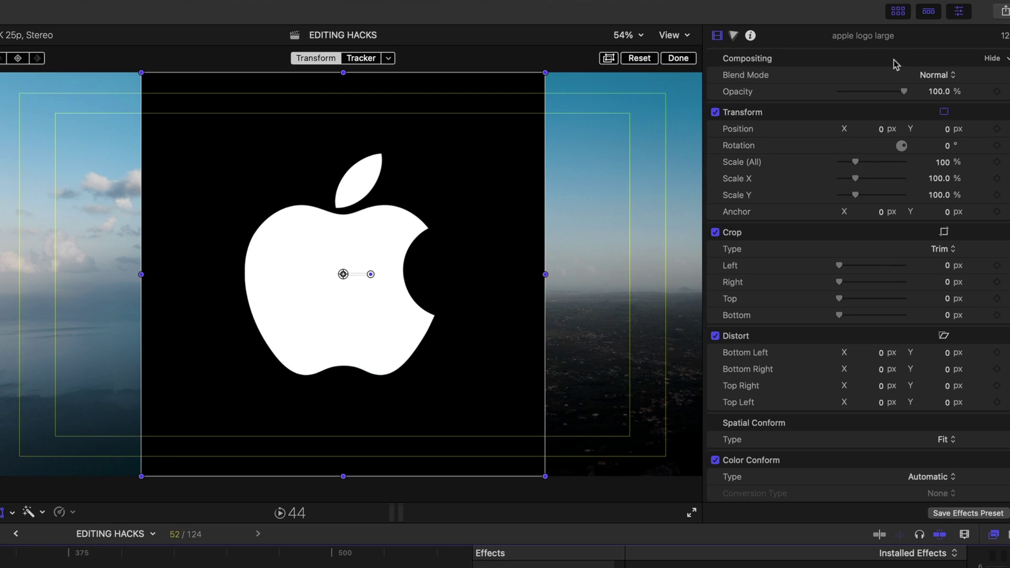
# Set the white Apple logo clip's blend mode to Add
pyautogui.click(927, 75)
pyautogui.click(934, 183)
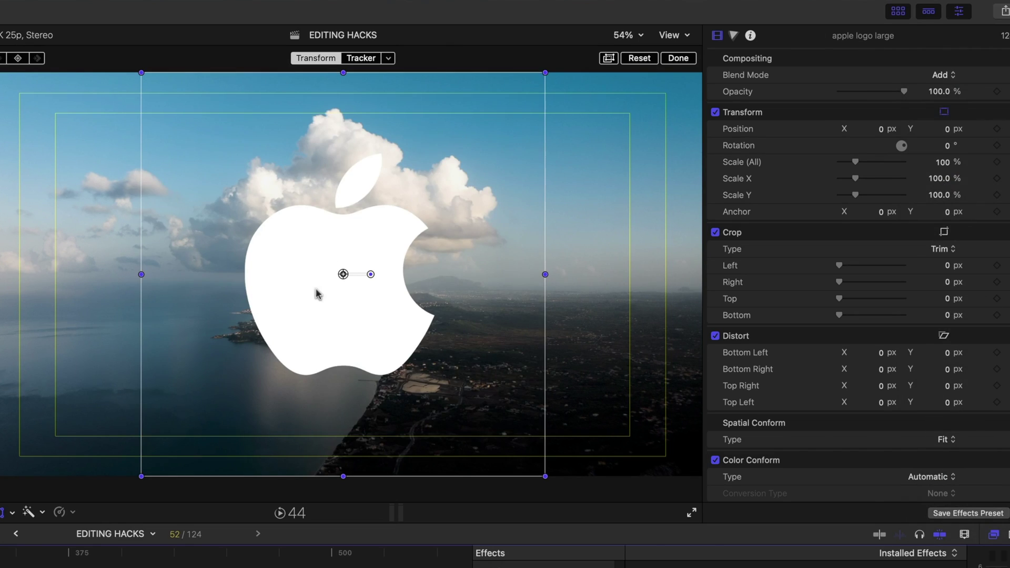
pyautogui.click(120, 359)
pyautogui.press('super+z')
# Set the 1988 Apple logo clip's blend mode to Multiply
pyautogui.click(126, 411)
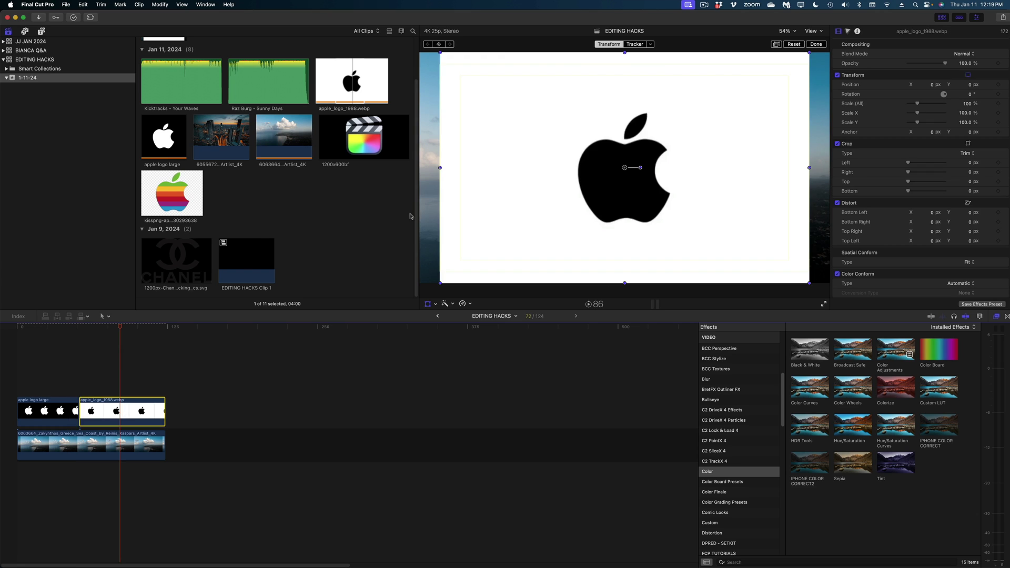
pyautogui.click(965, 54)
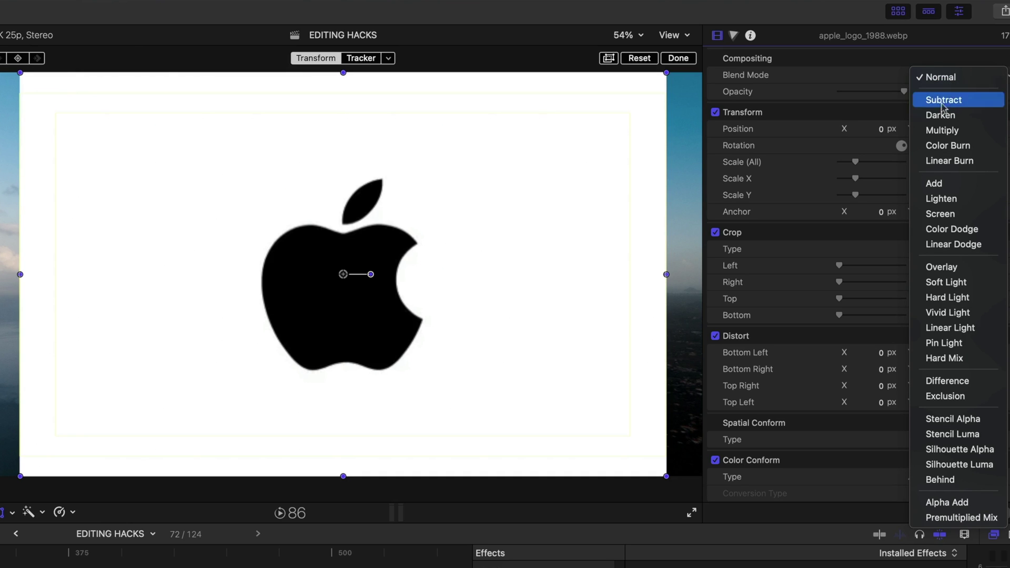
pyautogui.click(943, 130)
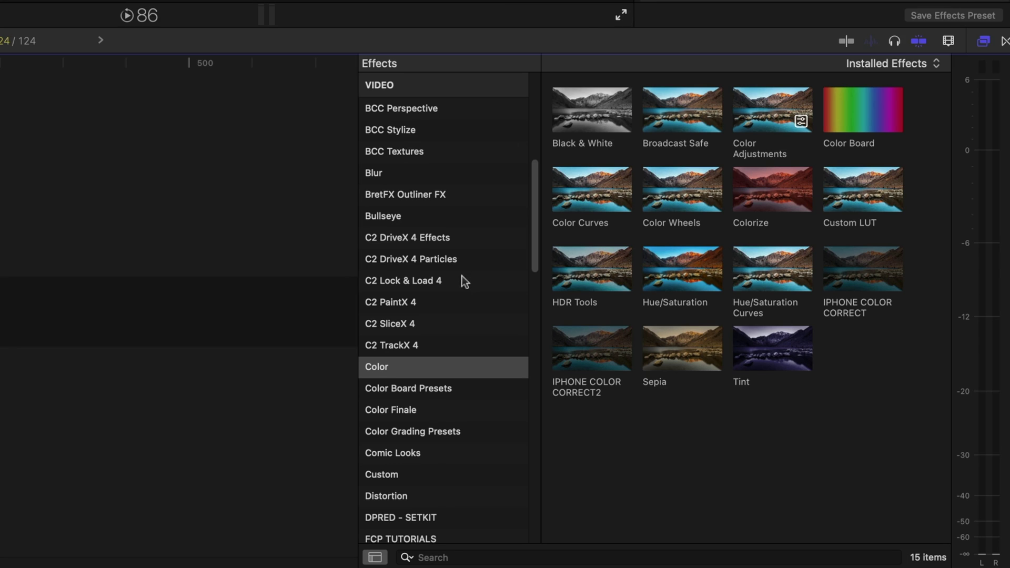
# Apply an inverted Luma Keyer to the rainbow apple clip
pyautogui.scroll(-10, 462, 275)
pyautogui.click(427, 266)
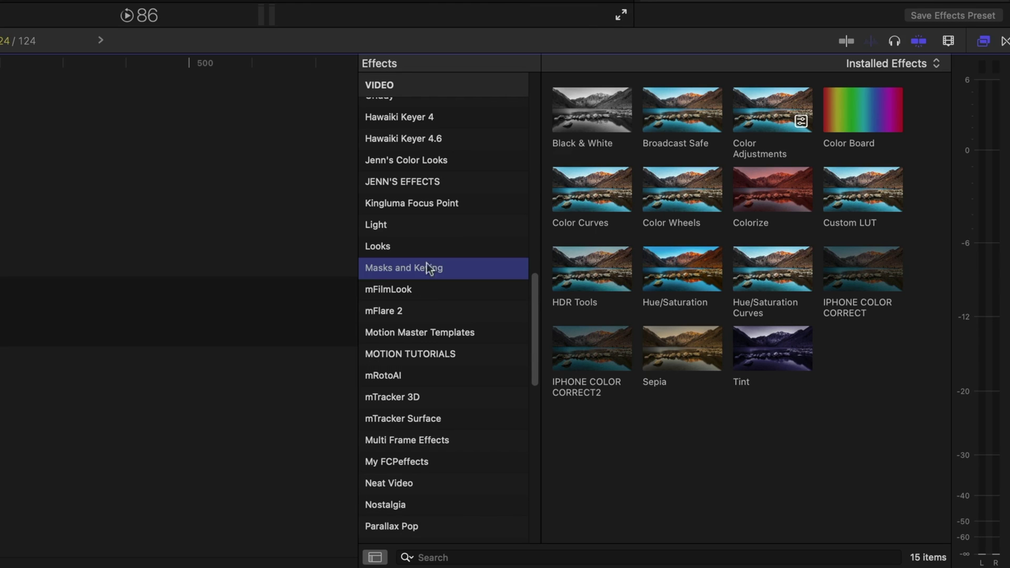
pyautogui.moveTo(702, 195); pyautogui.dragTo(118, 417)
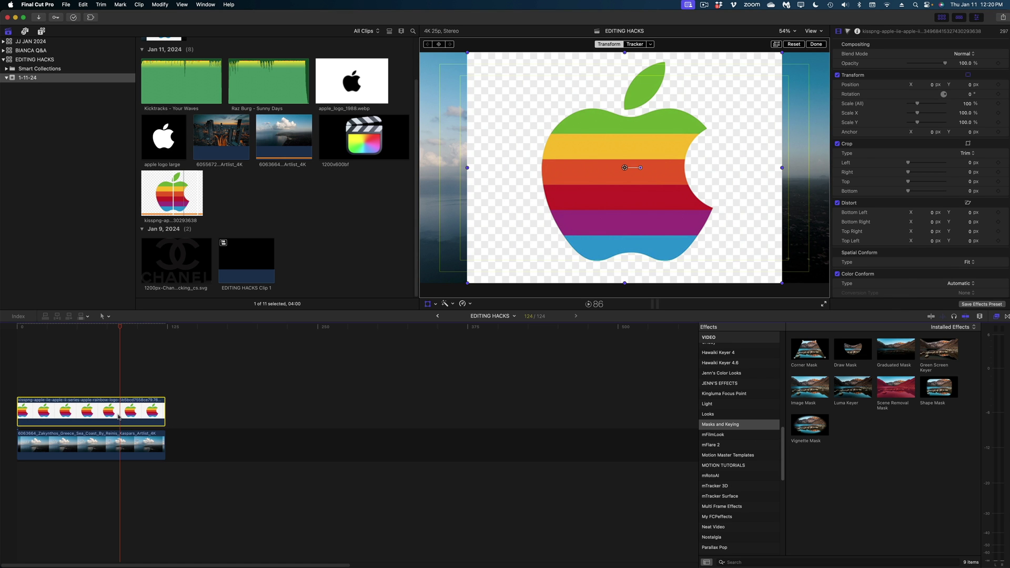
pyautogui.moveTo(907, 80); pyautogui.dragTo(941, 79)
pyautogui.moveTo(901, 146); pyautogui.dragTo(970, 147)
pyautogui.click(943, 135)
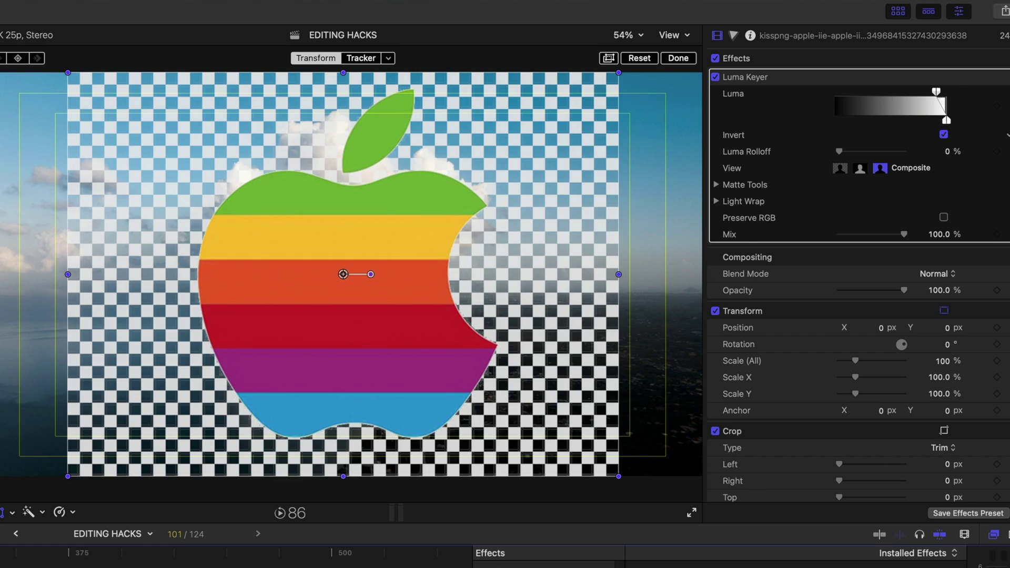
# In Matte Tools, set Shrink/Expand to 4.0 to tighten the apple's edge
pyautogui.click(715, 185)
pyautogui.moveTo(917, 250); pyautogui.dragTo(848, 255)
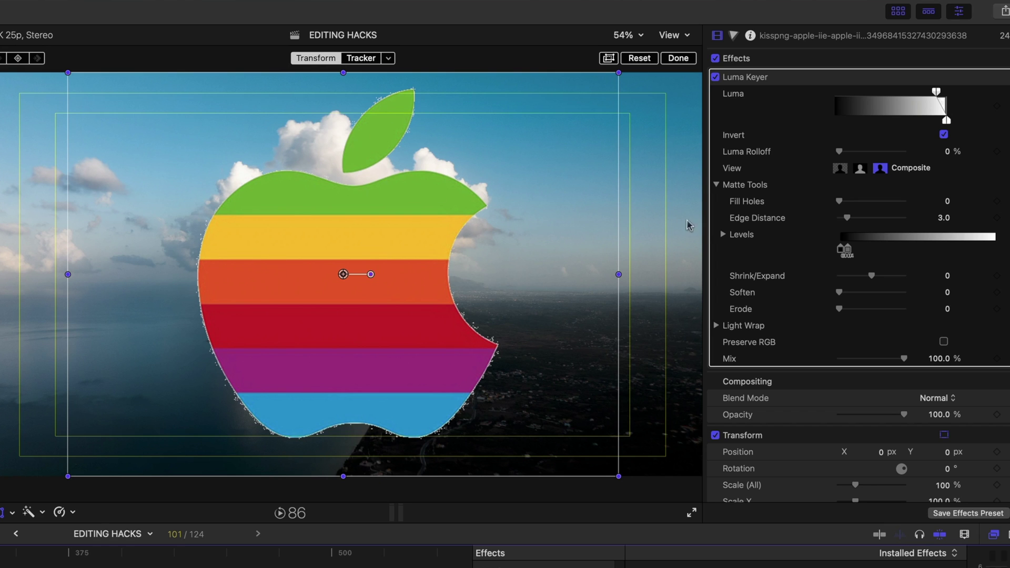
pyautogui.moveTo(871, 277); pyautogui.dragTo(871, 279)
pyautogui.moveTo(876, 279); pyautogui.dragTo(883, 279)
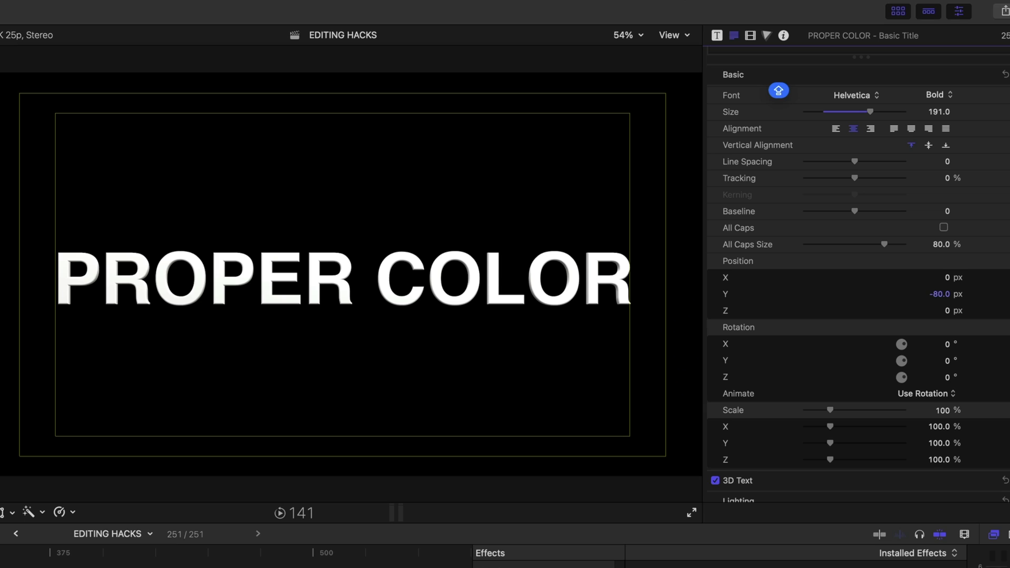
# Colour the PROPER COLOR title's shiny plastic material red
pyautogui.press('super+2')
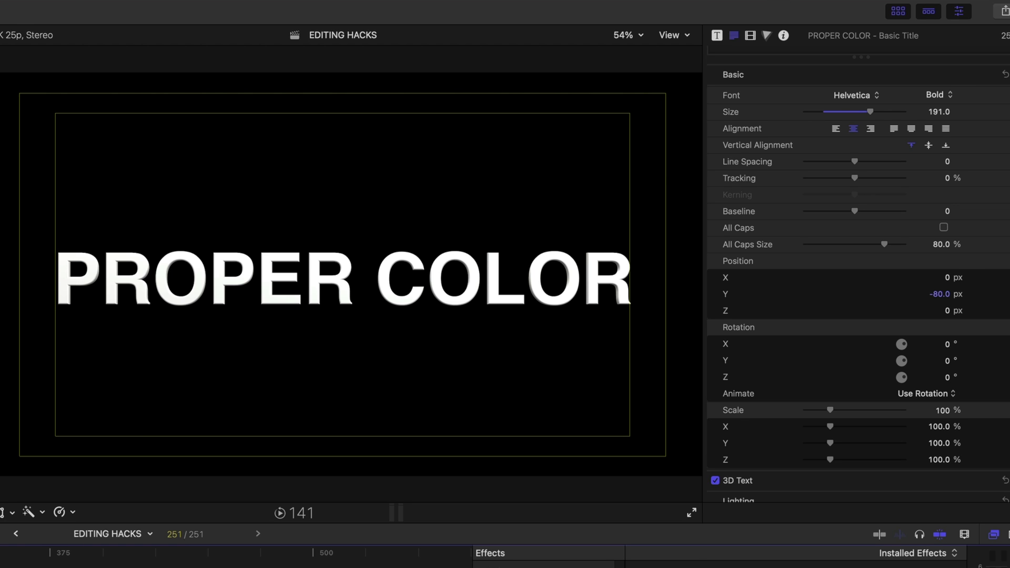
pyautogui.scroll(-6, 766, 320)
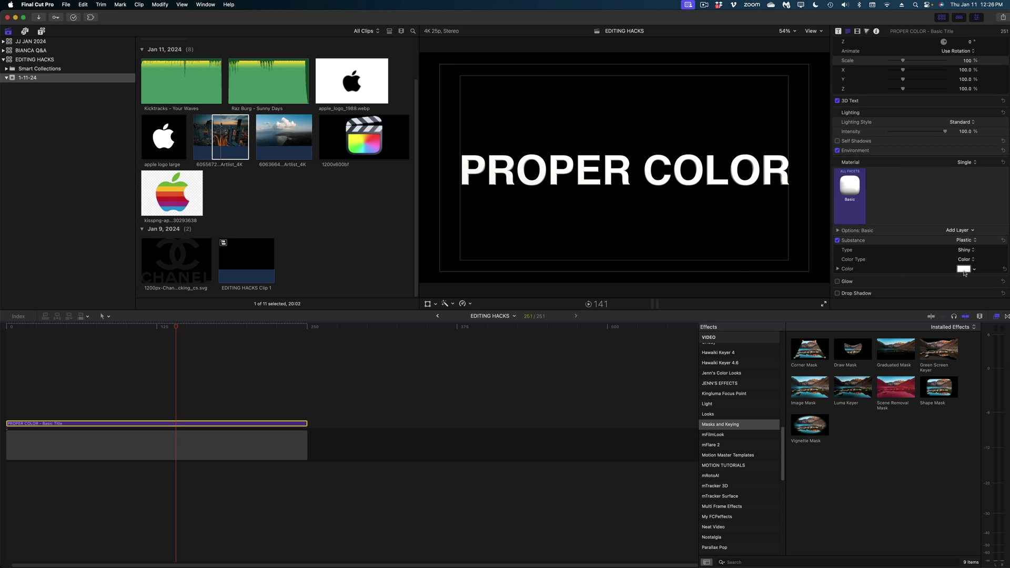
pyautogui.click(964, 269)
pyautogui.moveTo(275, 293); pyautogui.dragTo(360, 294)
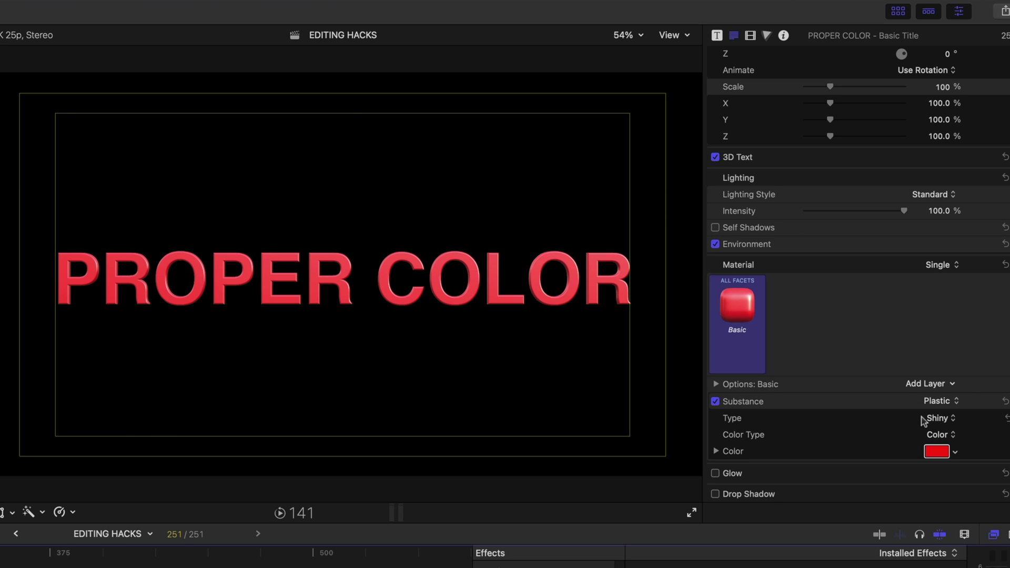
# Switch the PROPER COLOR title to a Generic substance with a Gradient surface
pyautogui.click(938, 400)
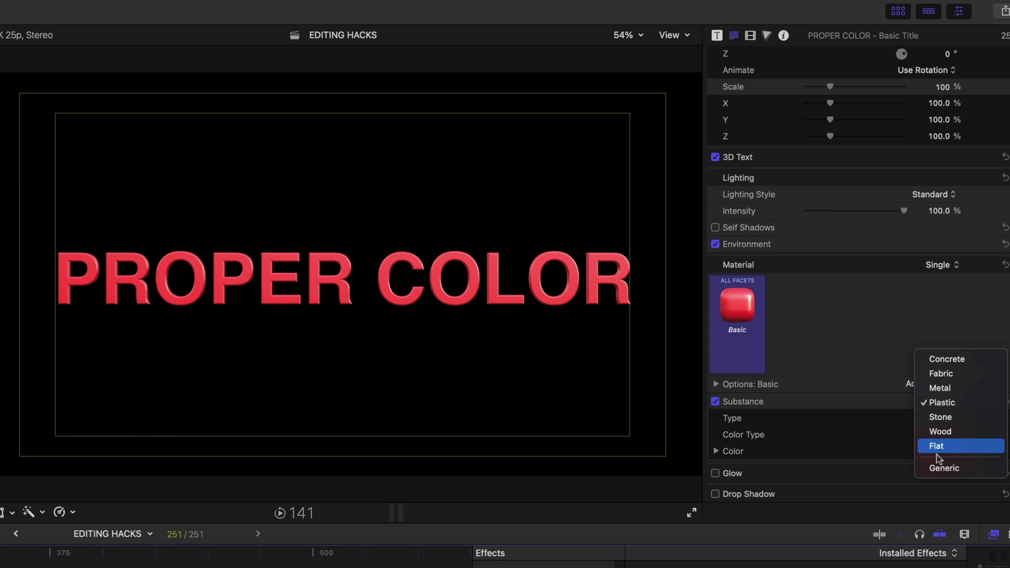
pyautogui.click(941, 470)
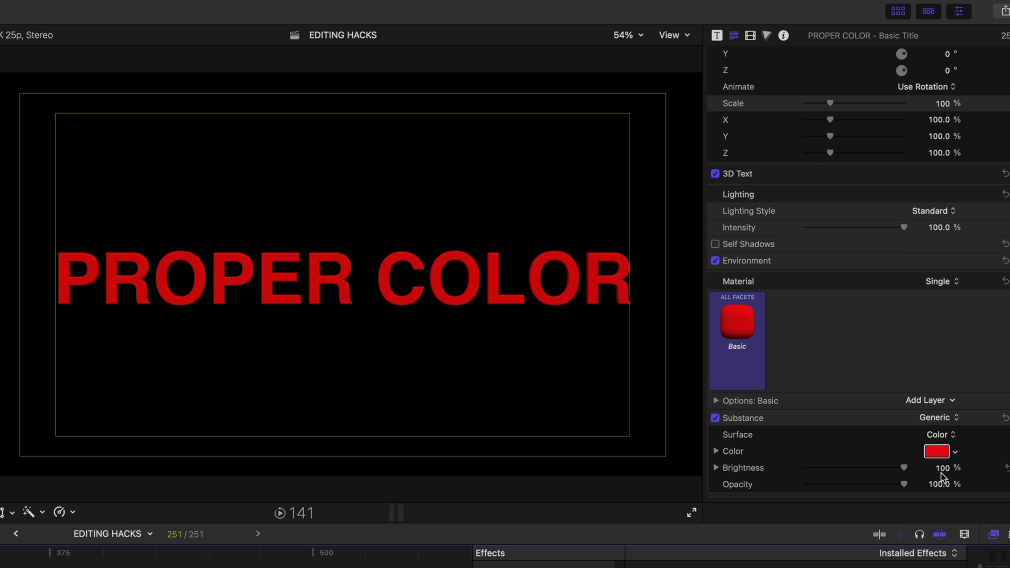
pyautogui.click(941, 434)
pyautogui.click(942, 436)
pyautogui.click(942, 437)
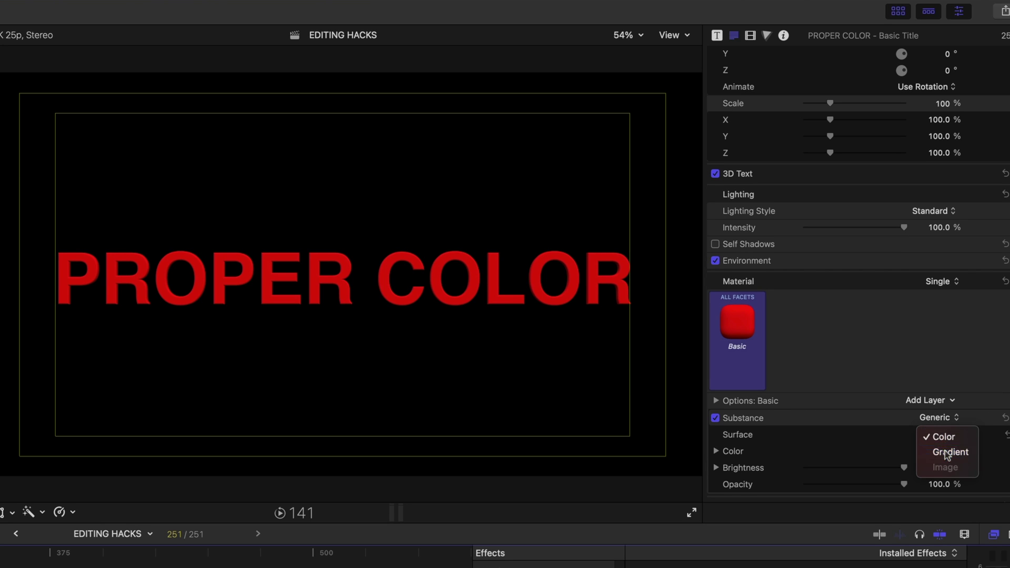
pyautogui.click(947, 454)
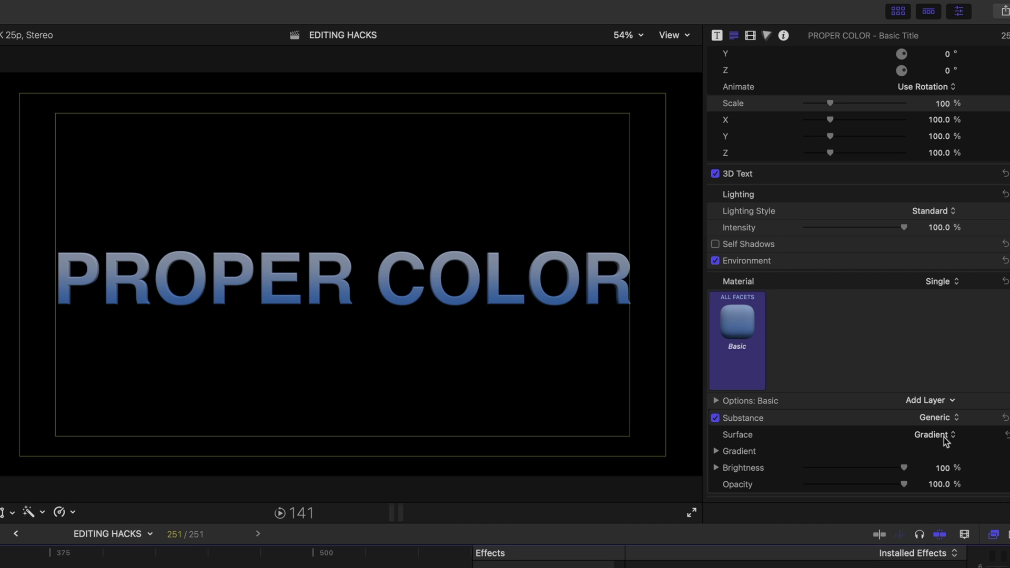
pyautogui.click(943, 437)
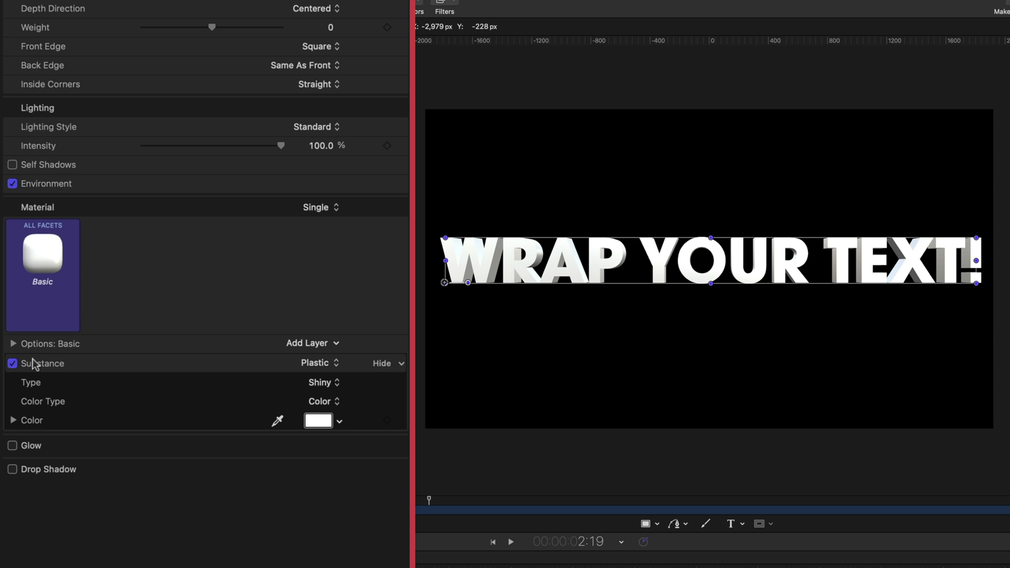
# Try Metal and Fabric substances on WRAP YOUR TEXT!, then settle on Generic
pyautogui.click(159, 336)
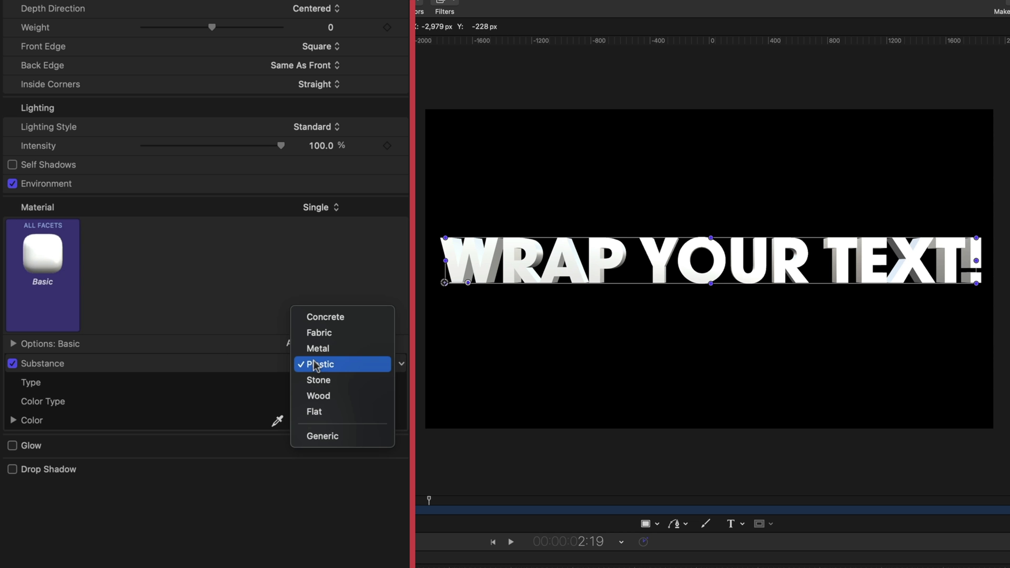
pyautogui.click(318, 349)
pyautogui.click(325, 363)
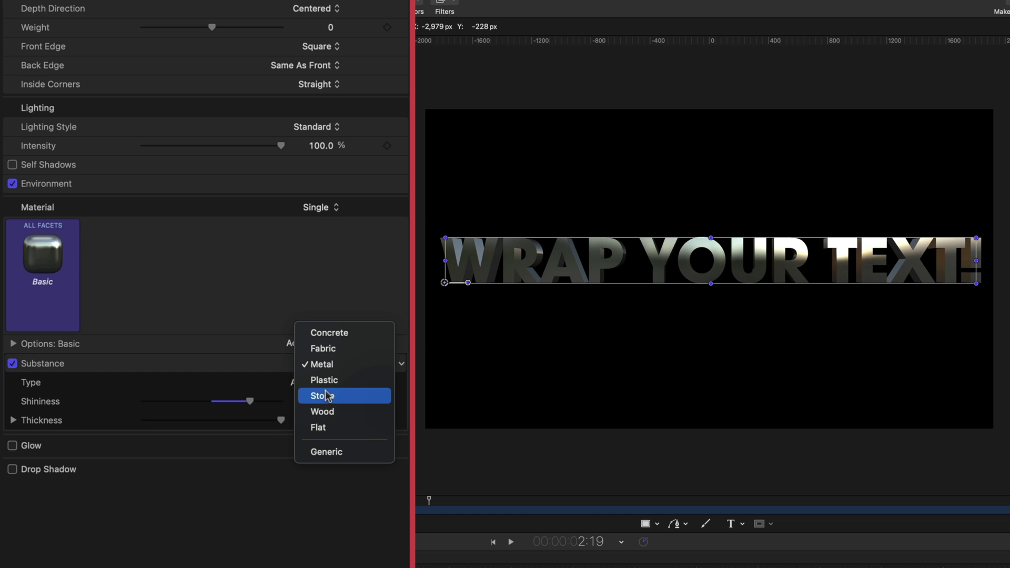
pyautogui.click(322, 348)
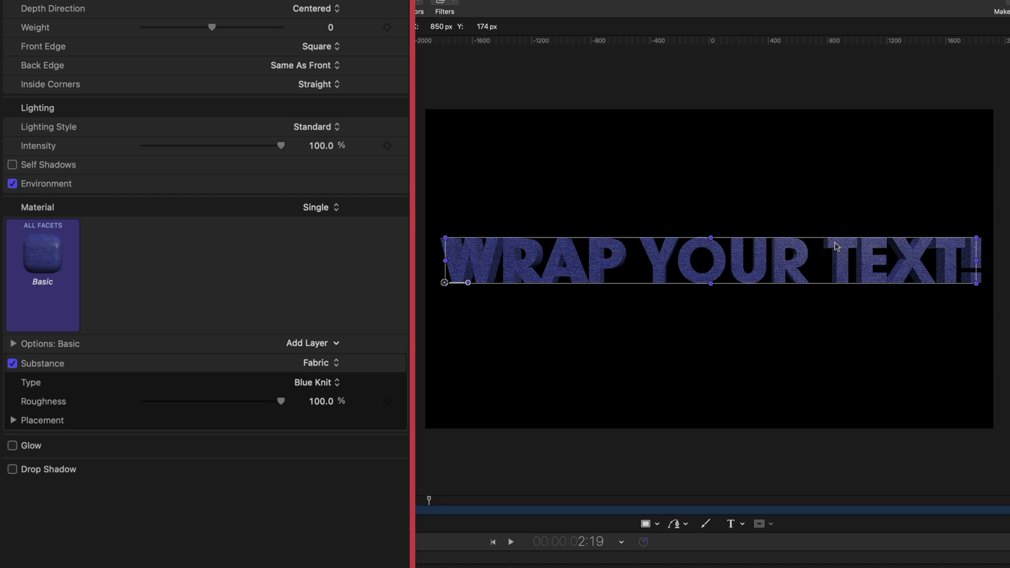
pyautogui.click(329, 361)
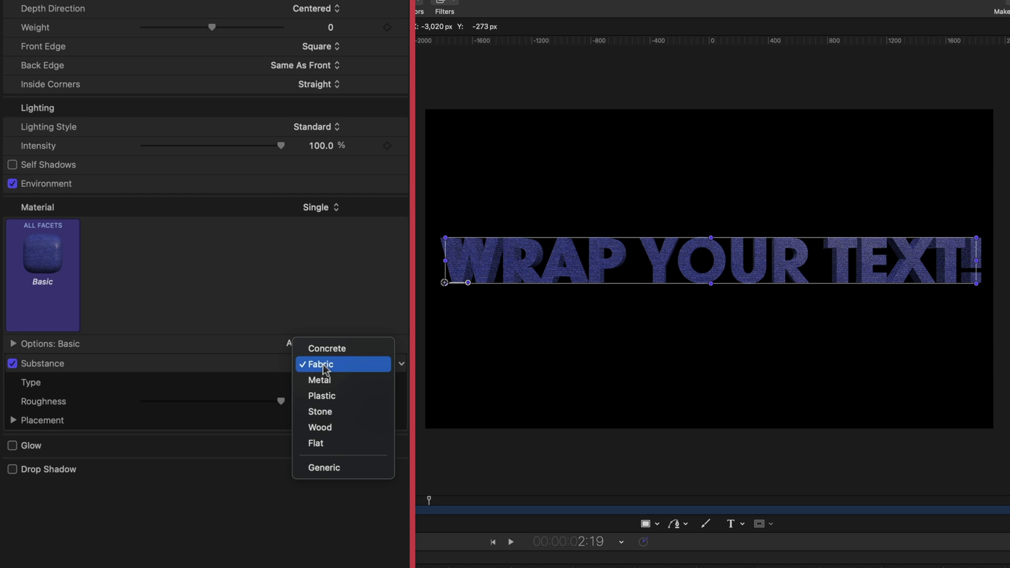
pyautogui.click(331, 467)
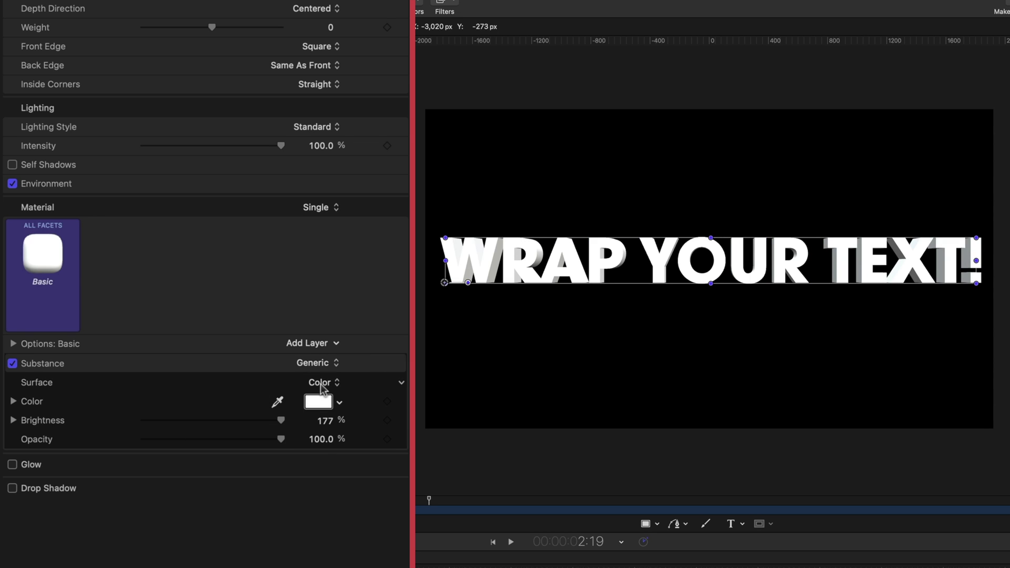
pyautogui.click(321, 383)
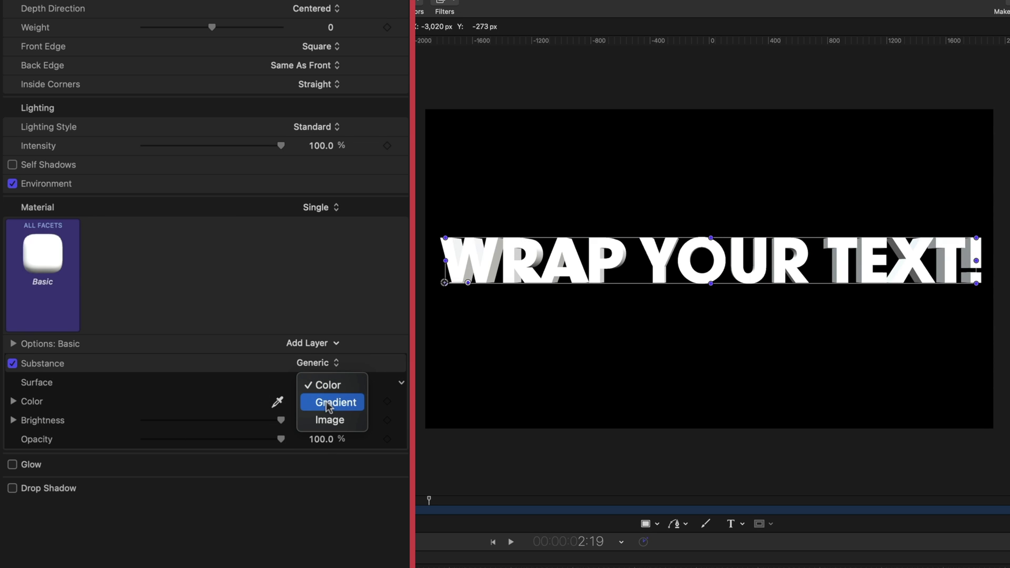
# Wrap the text in the hidden chevron.png image layer, scaled down to 31%
pyautogui.click(330, 420)
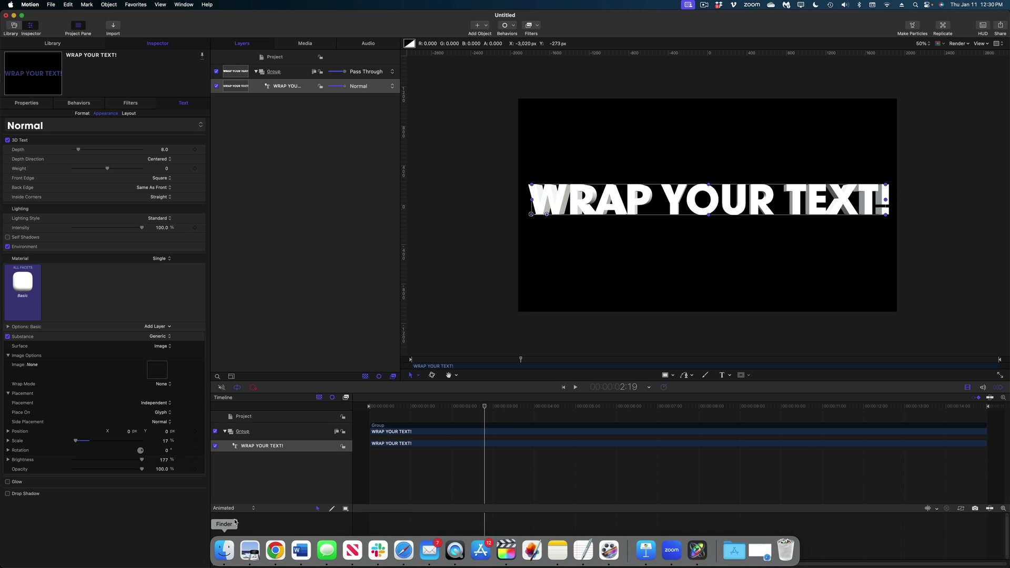
pyautogui.click(231, 553)
pyautogui.moveTo(317, 198); pyautogui.dragTo(281, 84)
pyautogui.click(259, 104)
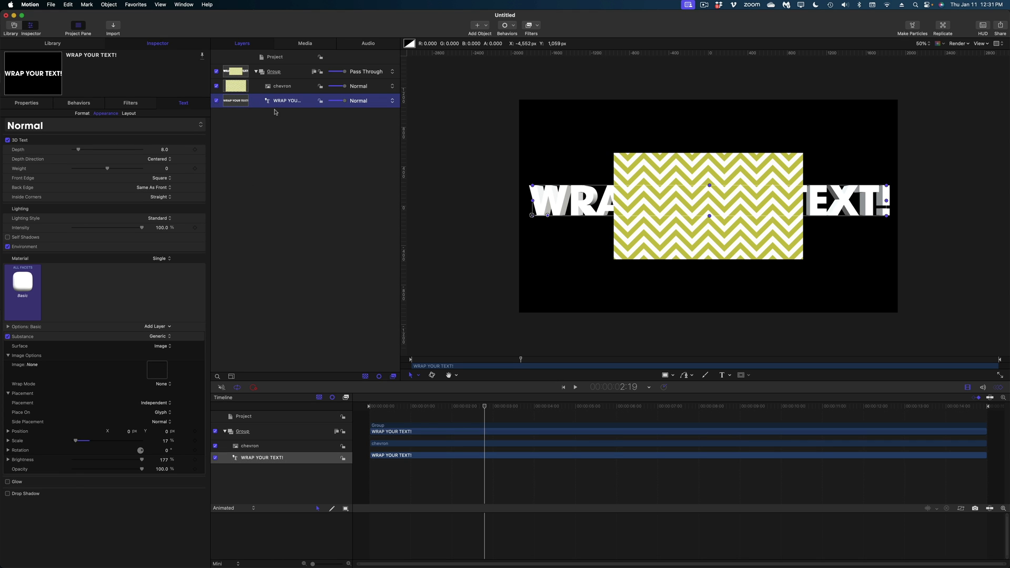
pyautogui.moveTo(242, 89); pyautogui.dragTo(156, 371)
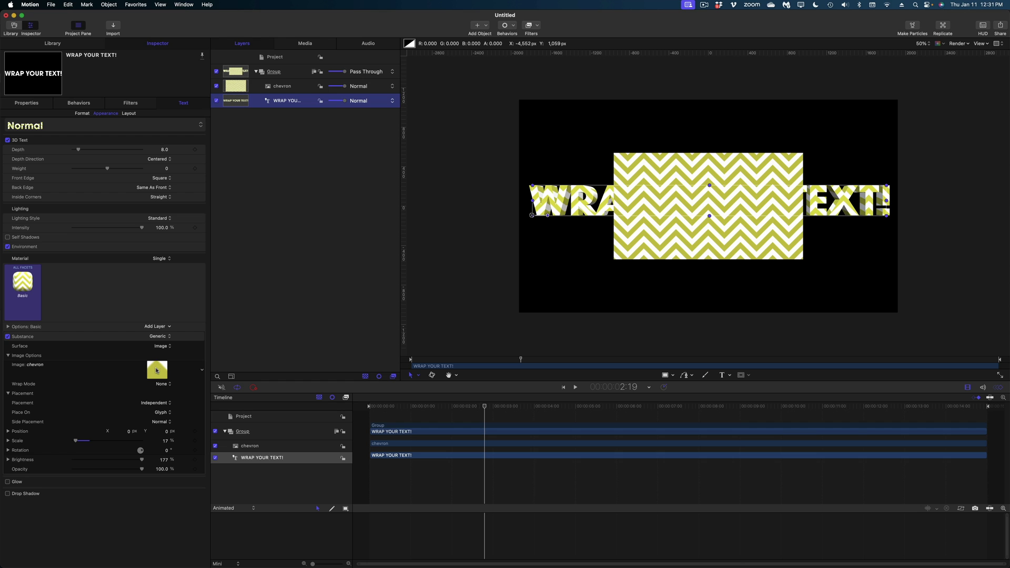
pyautogui.click(216, 86)
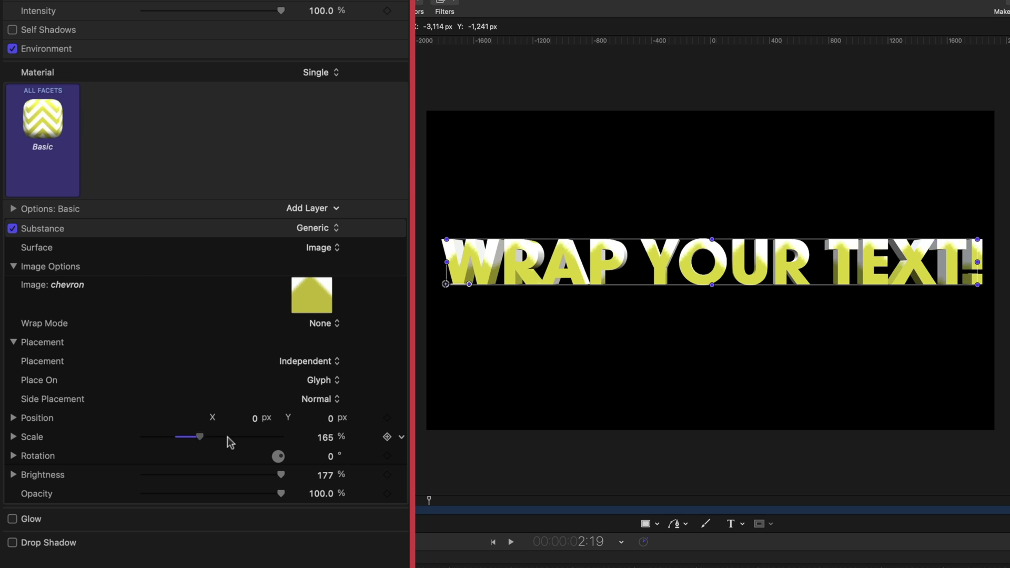
pyautogui.moveTo(228, 436); pyautogui.dragTo(157, 444)
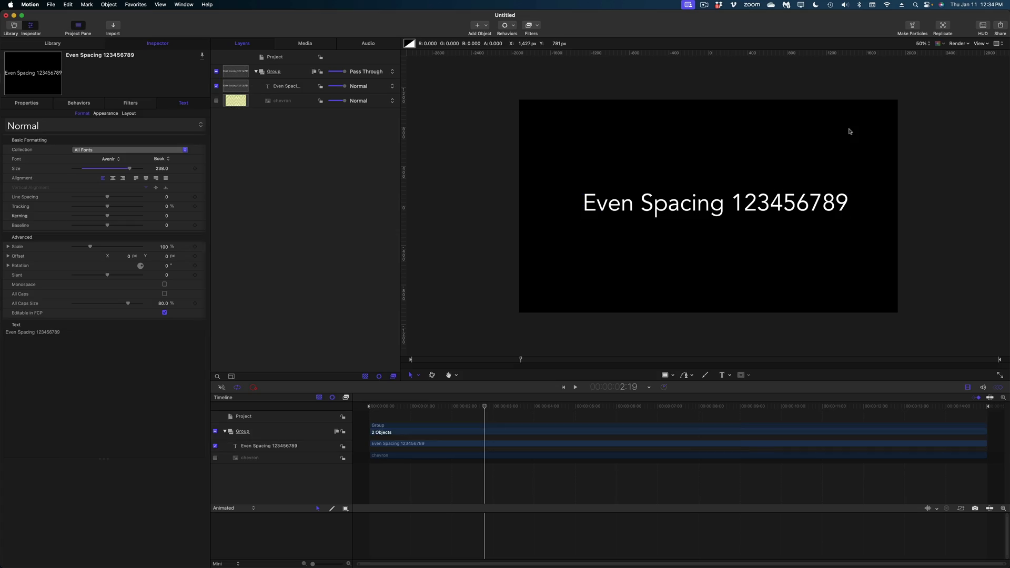
pyautogui.click(847, 129)
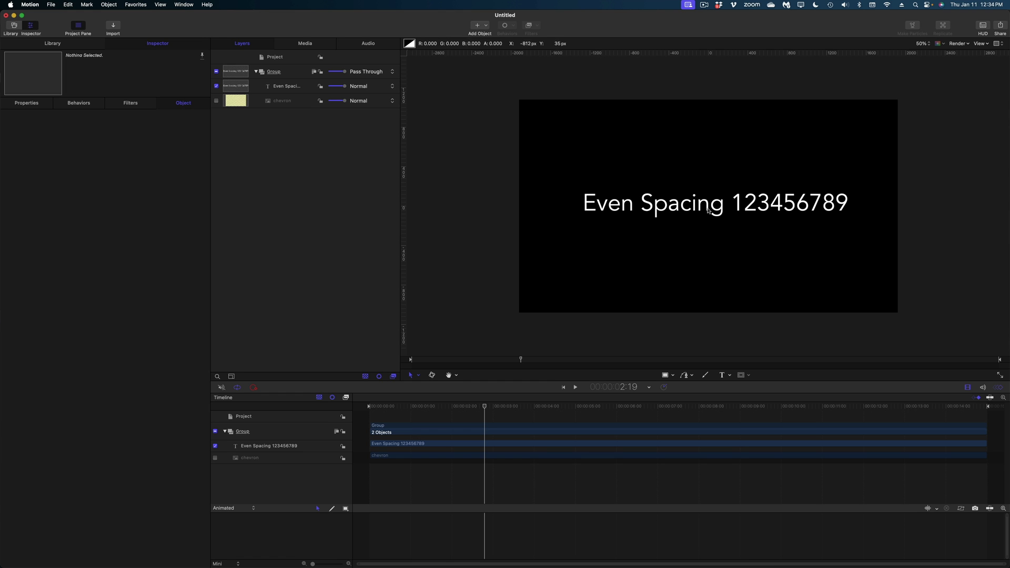
pyautogui.click(667, 199)
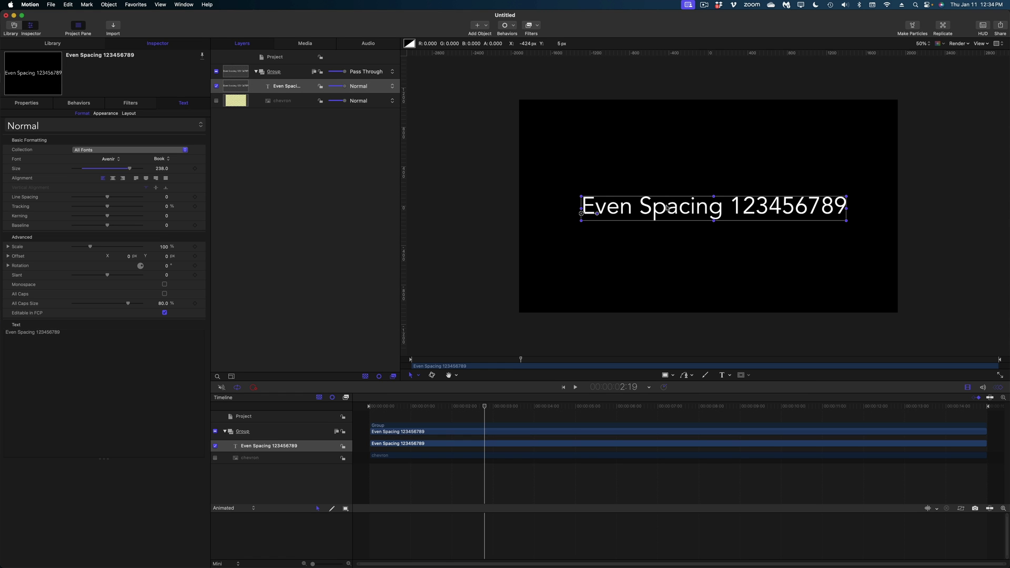
pyautogui.click(719, 234)
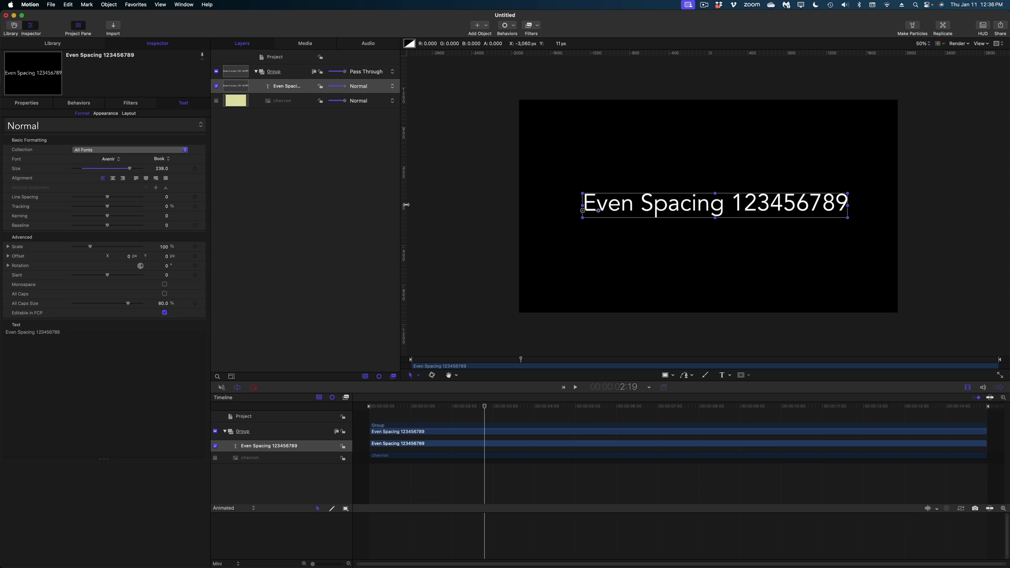
# At 100% zoom, add two vertical guides at the canvas centre and set the text's Offset X to 1132 px
pyautogui.hotkey('alt', 'z')
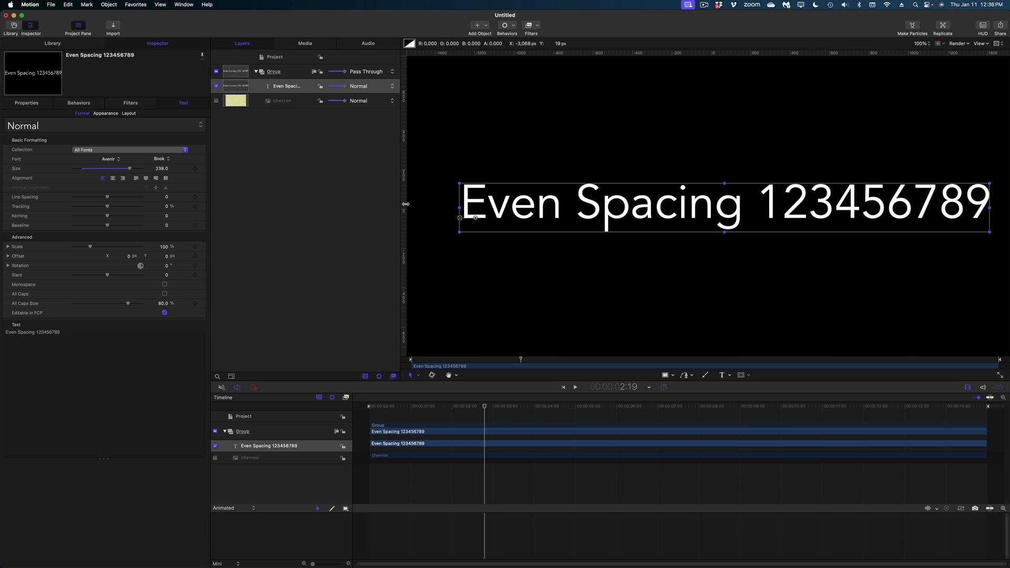
pyautogui.moveTo(408, 202); pyautogui.dragTo(713, 210)
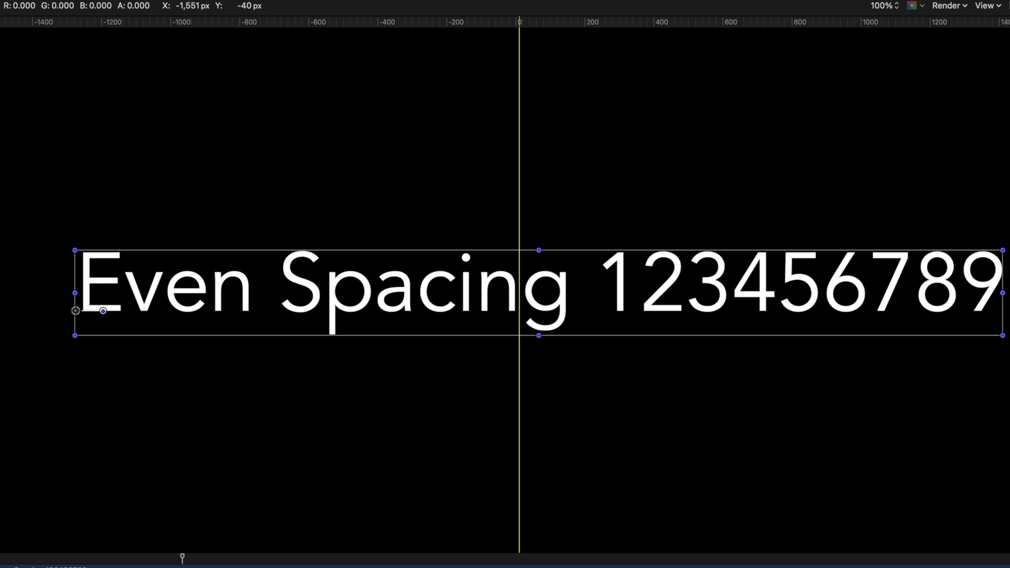
pyautogui.moveTo(1, 340); pyautogui.dragTo(513, 342)
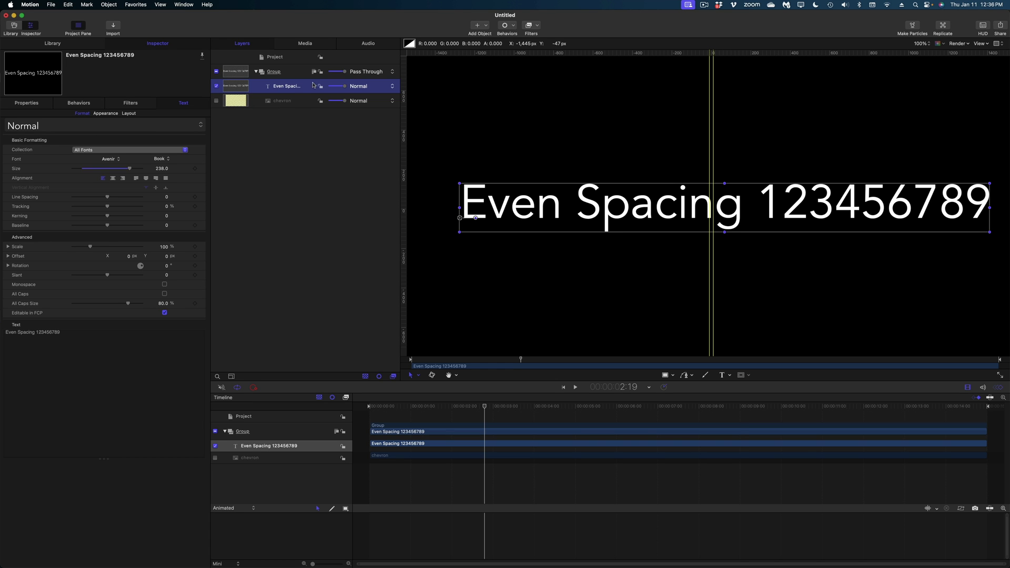
pyautogui.moveTo(129, 256)
pyautogui.mouseDown()
pyautogui.moveTo(115, 257)
pyautogui.moveTo(138, 256)
pyautogui.mouseUp()
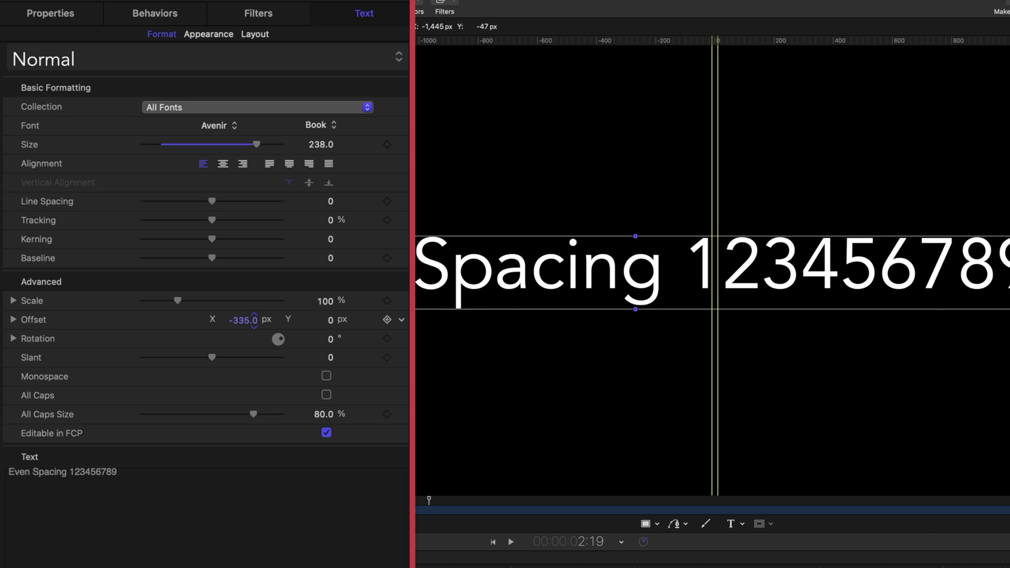
# Kern 'Even Spacing 123456789': widen the E–v and v–e gaps and tighten the 1–2 gap to -29
pyautogui.moveTo(245, 320); pyautogui.dragTo(263, 320)
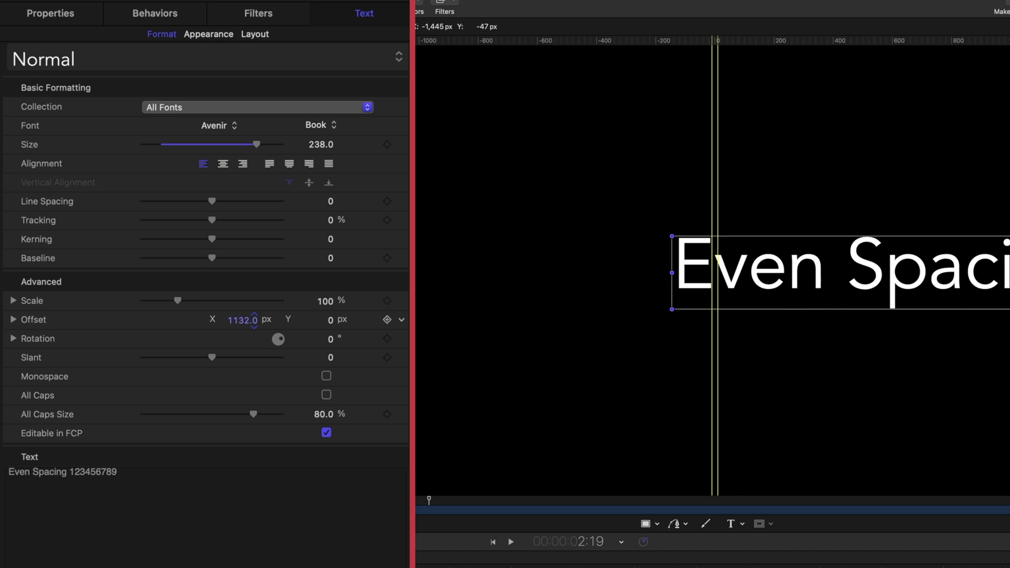
pyautogui.click(31, 326)
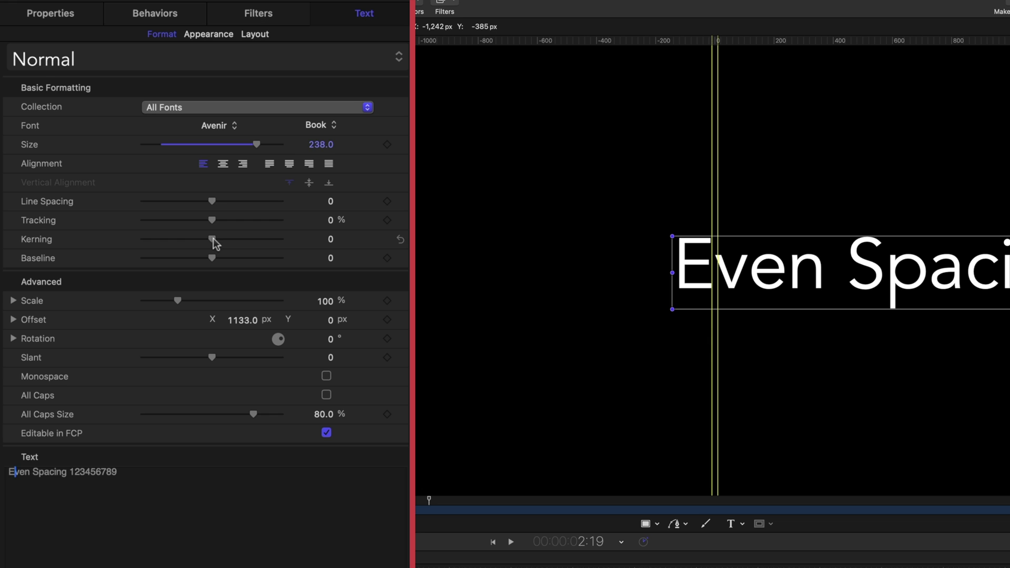
pyautogui.moveTo(213, 238); pyautogui.dragTo(217, 238)
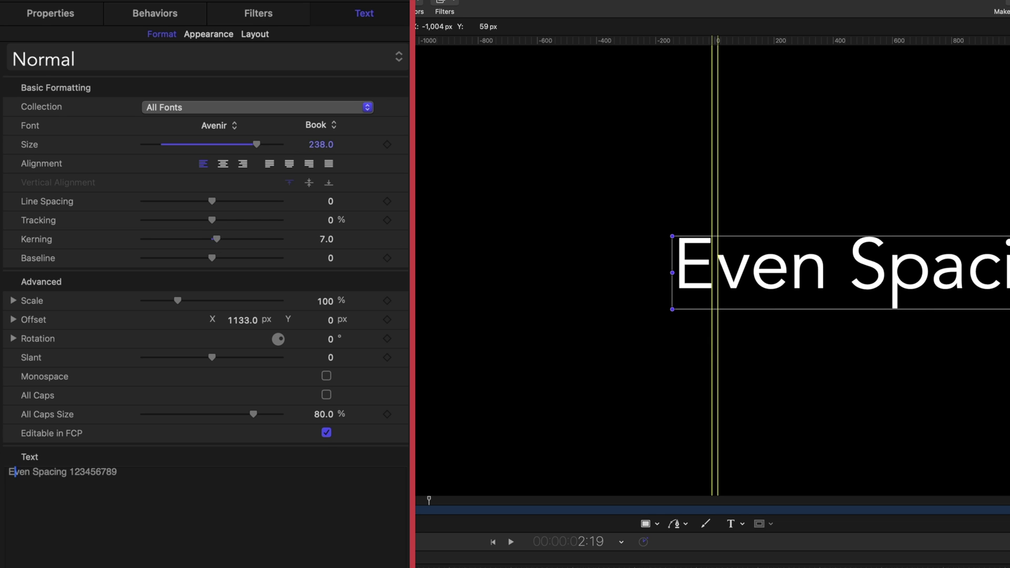
pyautogui.moveTo(245, 322); pyautogui.dragTo(244, 320)
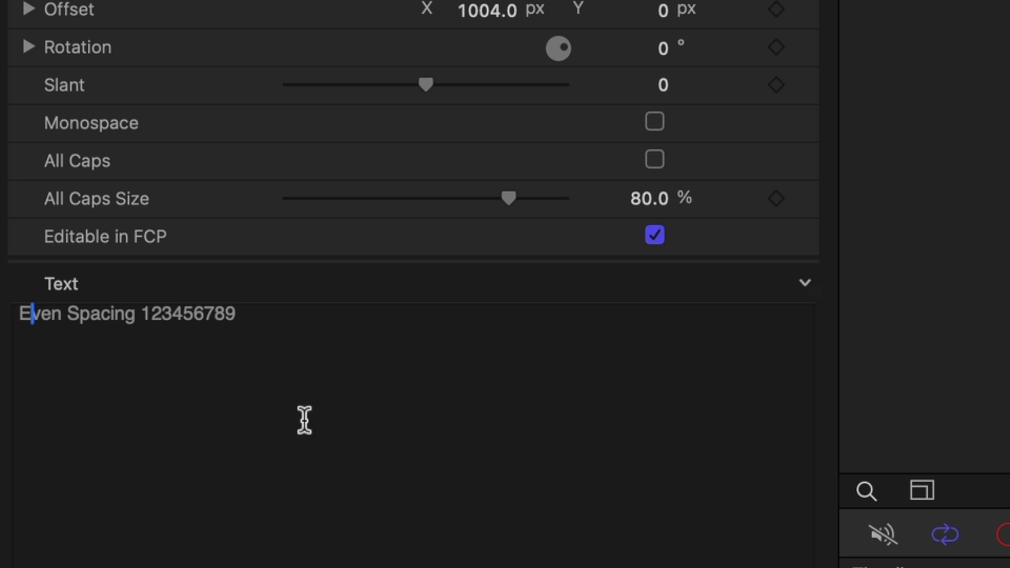
pyautogui.click(41, 314)
pyautogui.moveTo(209, 239); pyautogui.dragTo(214, 242)
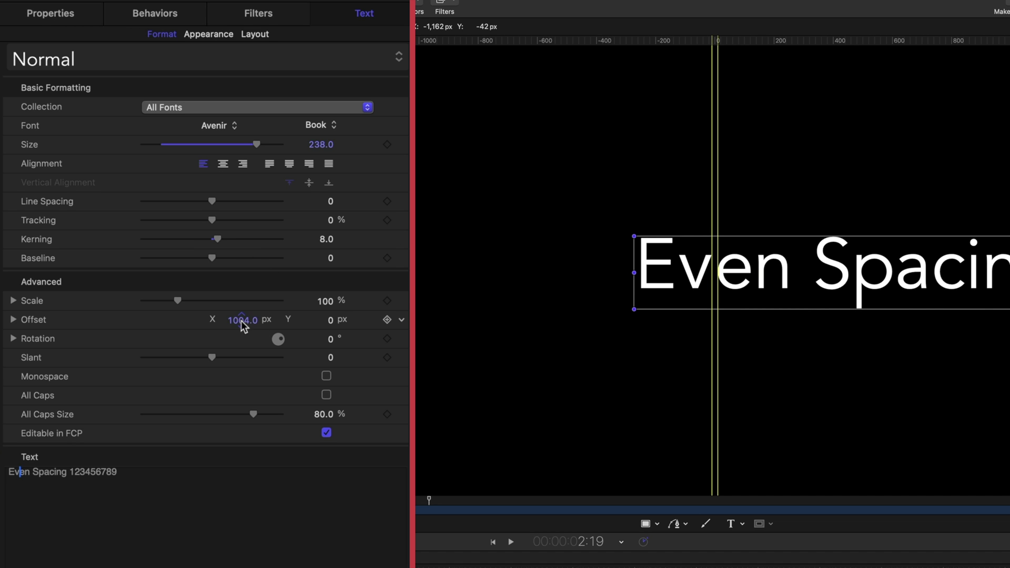
pyautogui.moveTo(242, 325); pyautogui.dragTo(173, 324)
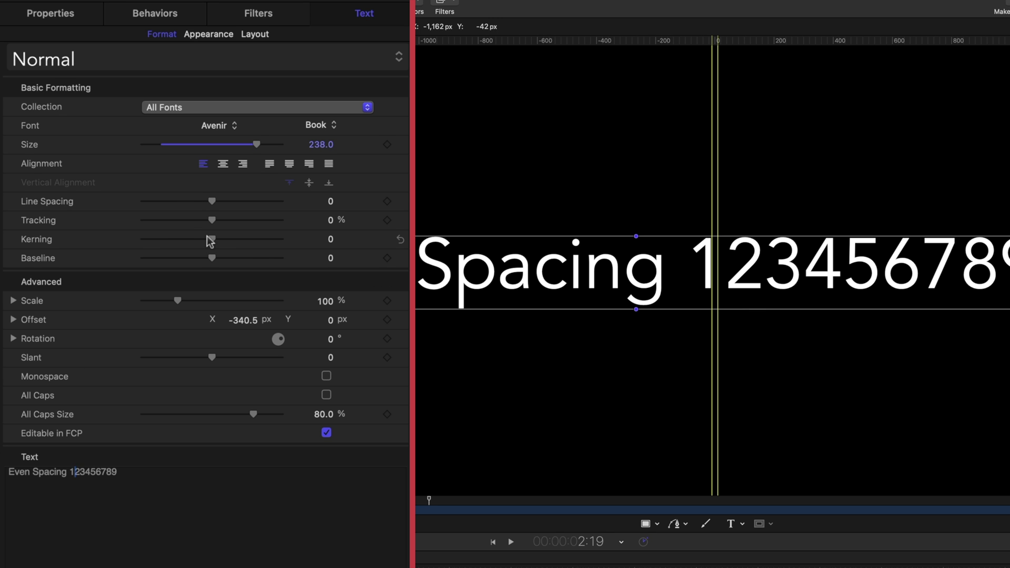
pyautogui.moveTo(212, 237); pyautogui.dragTo(191, 239)
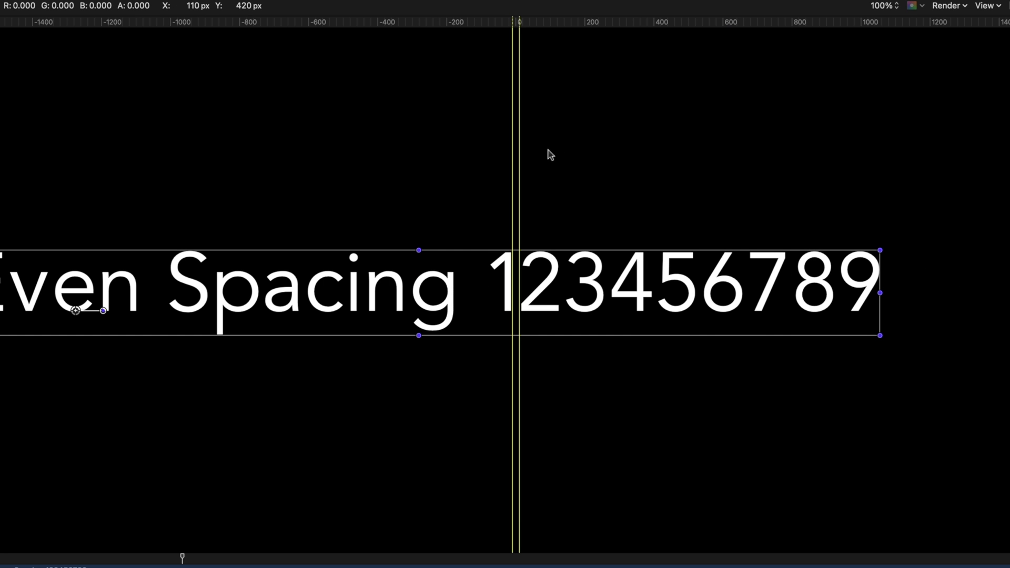
# Zoom out to 50%, deselect the text, and drag the vertical guides off the canvas
pyautogui.press('super+minus')
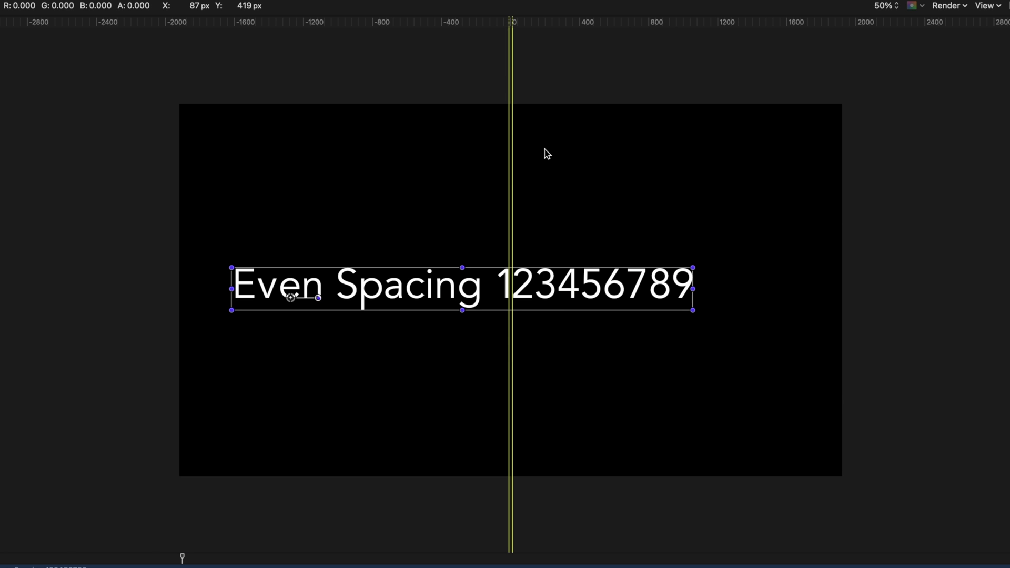
pyautogui.click(512, 204)
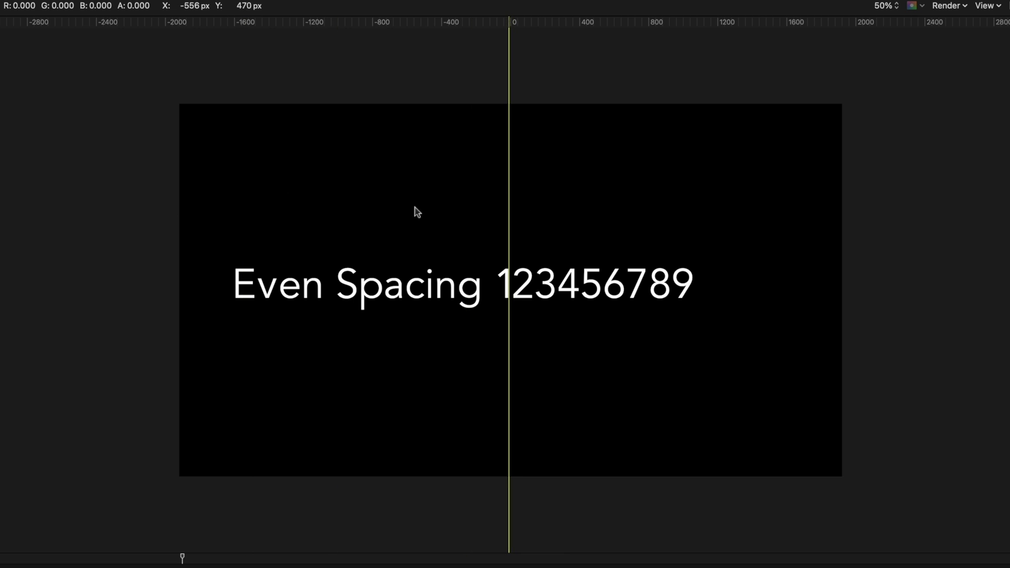
pyautogui.click(508, 195)
pyautogui.moveTo(509, 170); pyautogui.dragTo(843, 9)
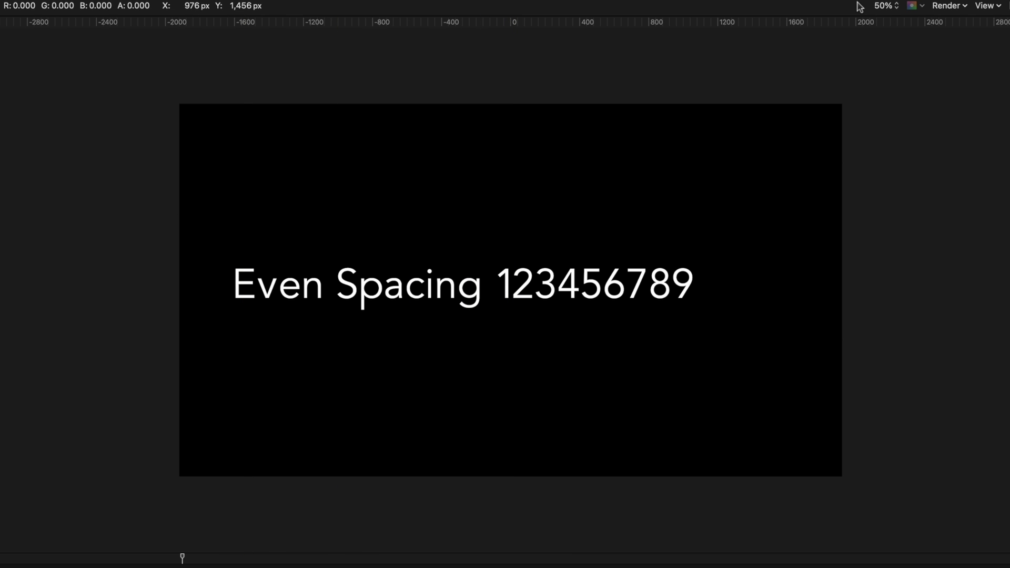